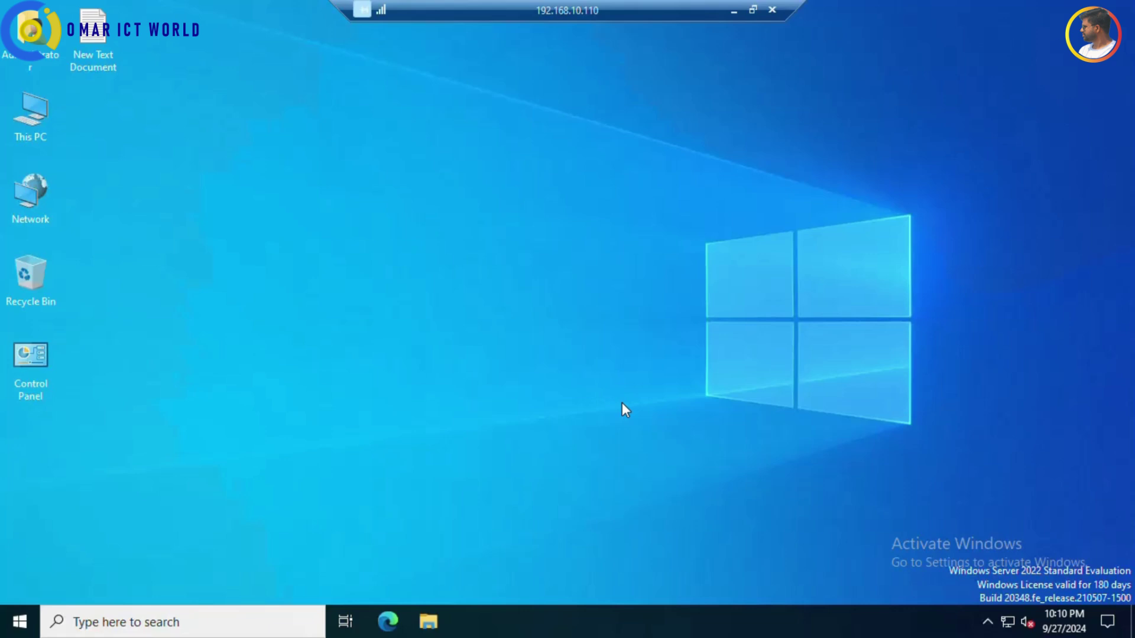
# - Open Registry Editor with regedit and expand HKEY_LOCAL_MACHINE\SYSTEM\CurrentControlSet\Services
pyautogui.press('super+r')
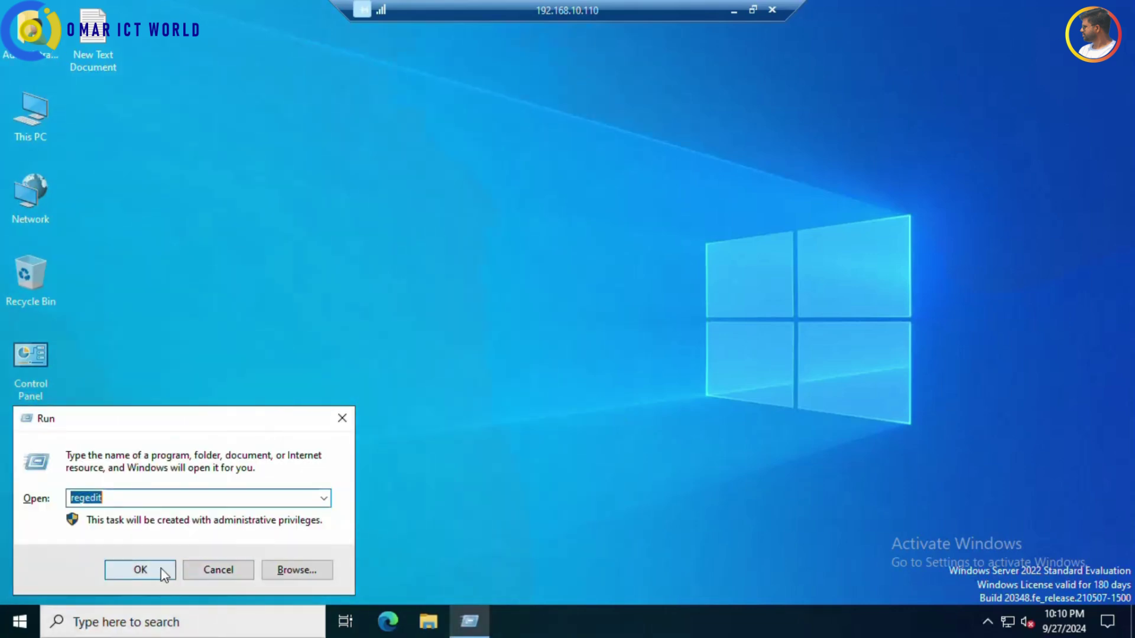
pyautogui.click(123, 499)
pyautogui.click(127, 569)
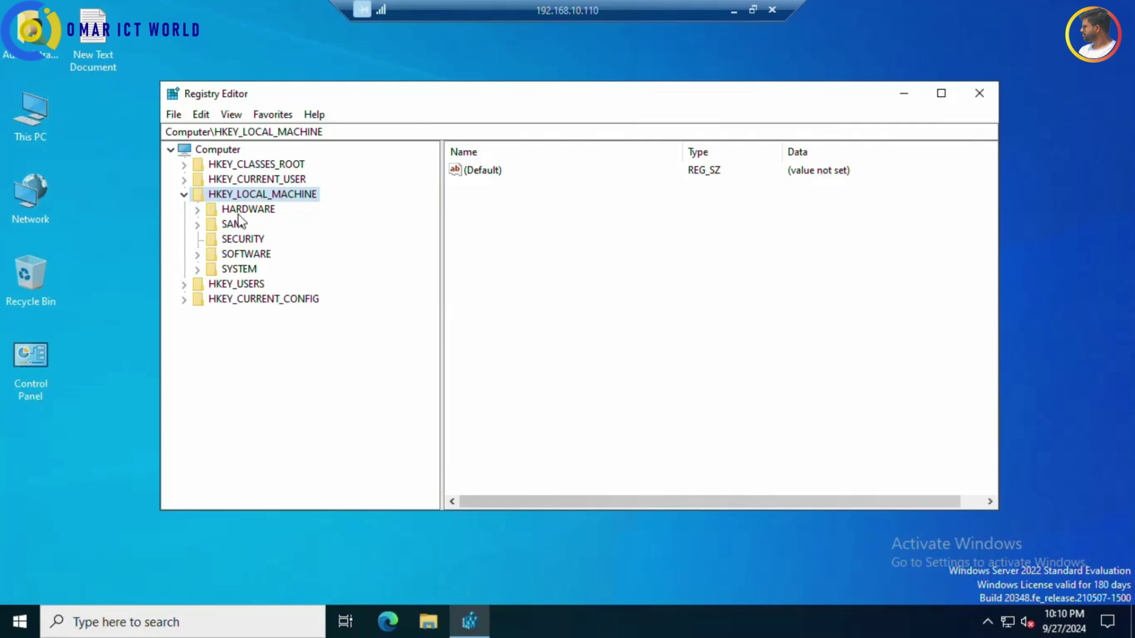
pyautogui.click(202, 269)
pyautogui.scroll(-1, 269, 313)
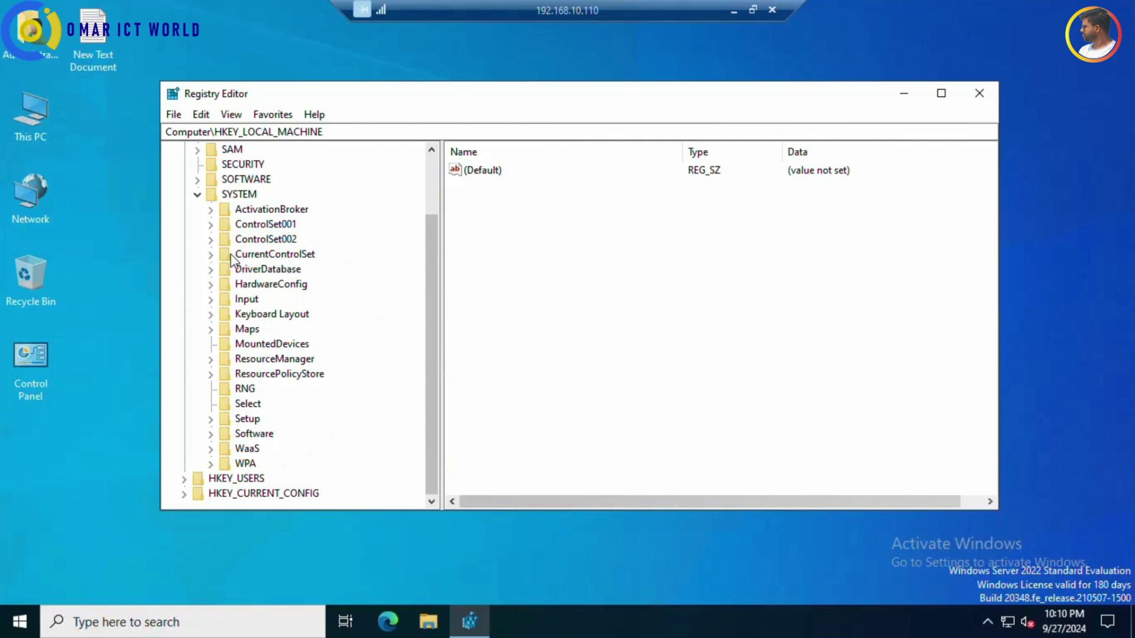
pyautogui.click(210, 255)
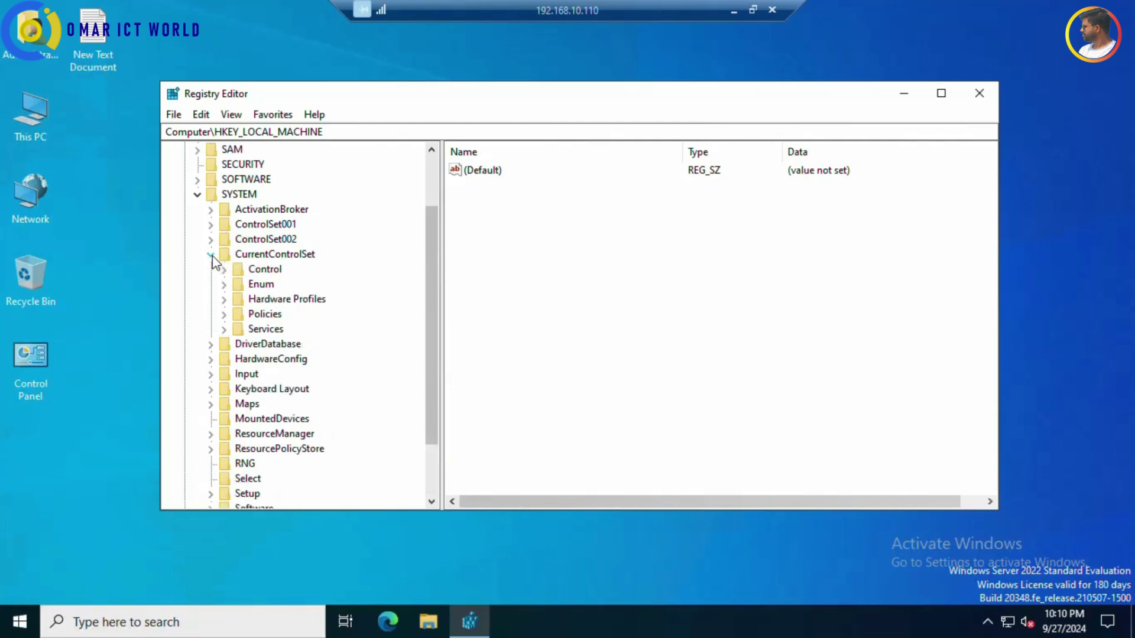
pyautogui.click(224, 330)
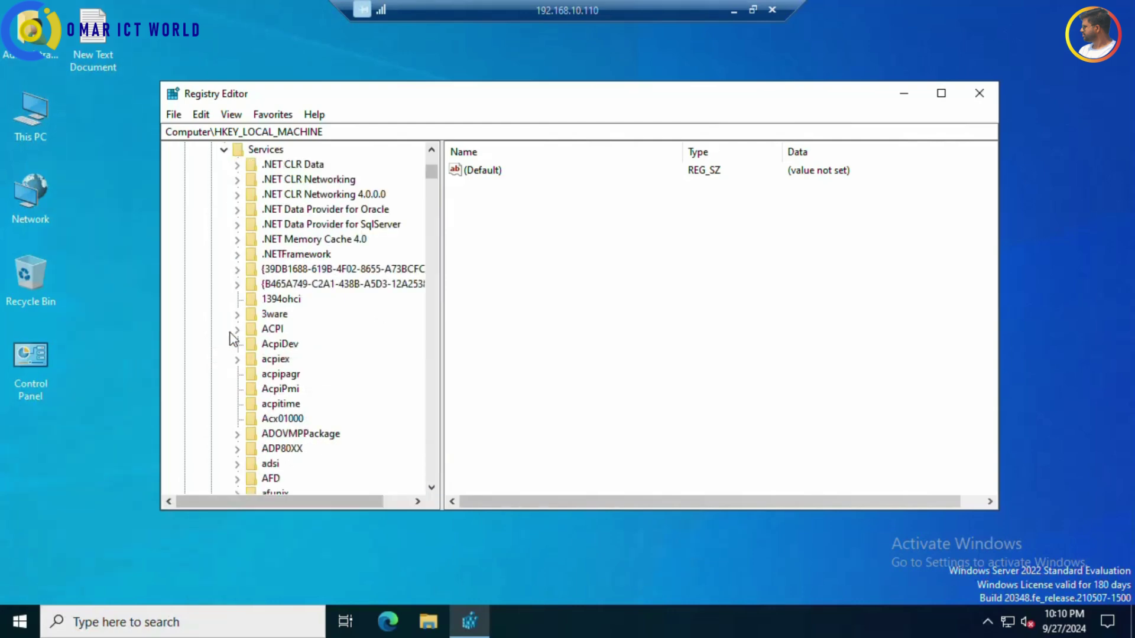
# - Locate the W32Time key under Services and expand it together with its TimeProviders subkey
pyautogui.click(273, 407)
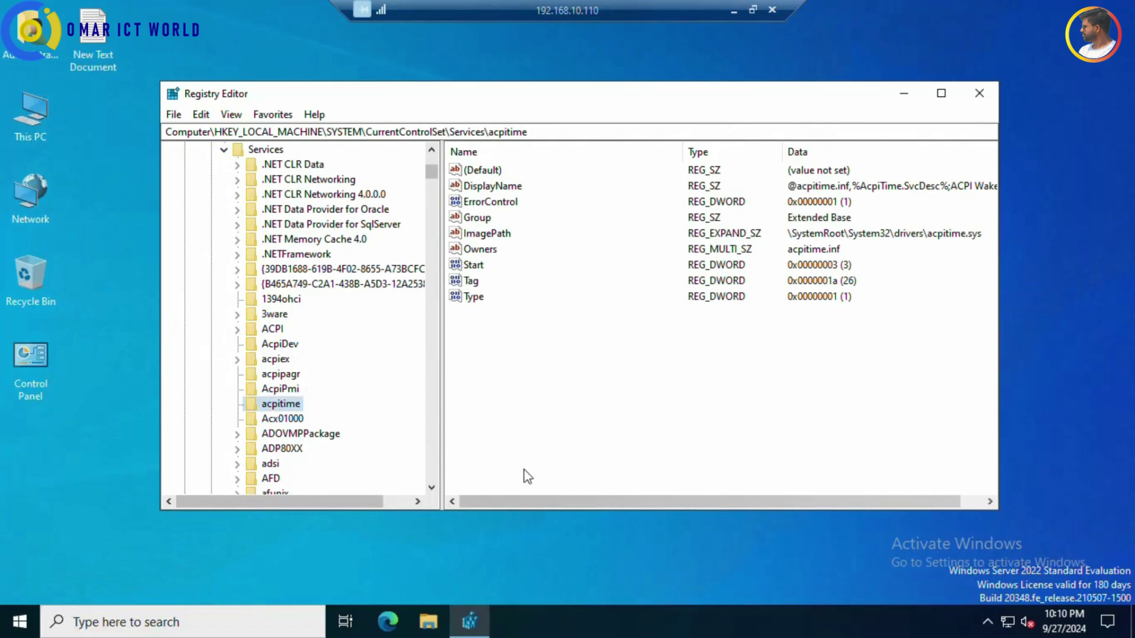
pyautogui.press('w')
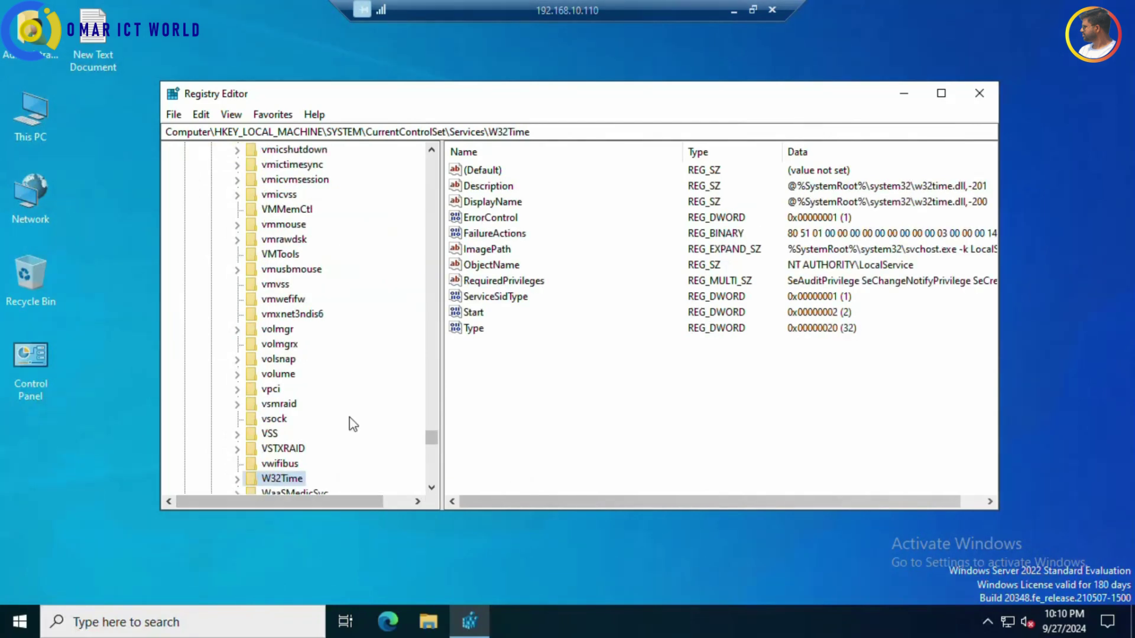
pyautogui.scroll(-5, 349, 422)
pyautogui.click(237, 255)
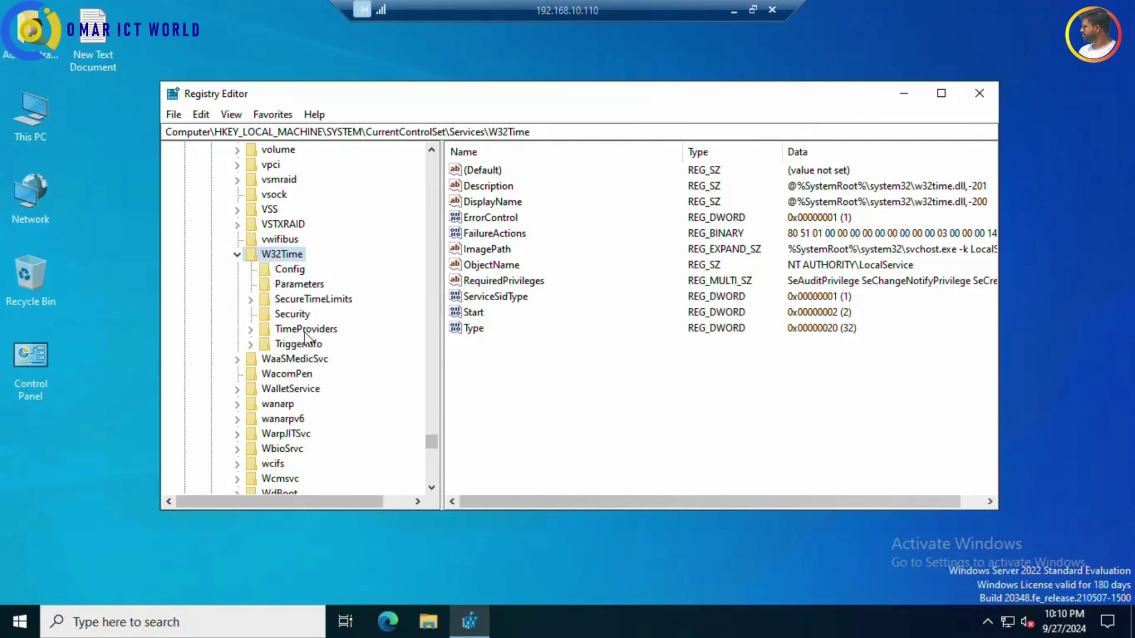
pyautogui.click(252, 330)
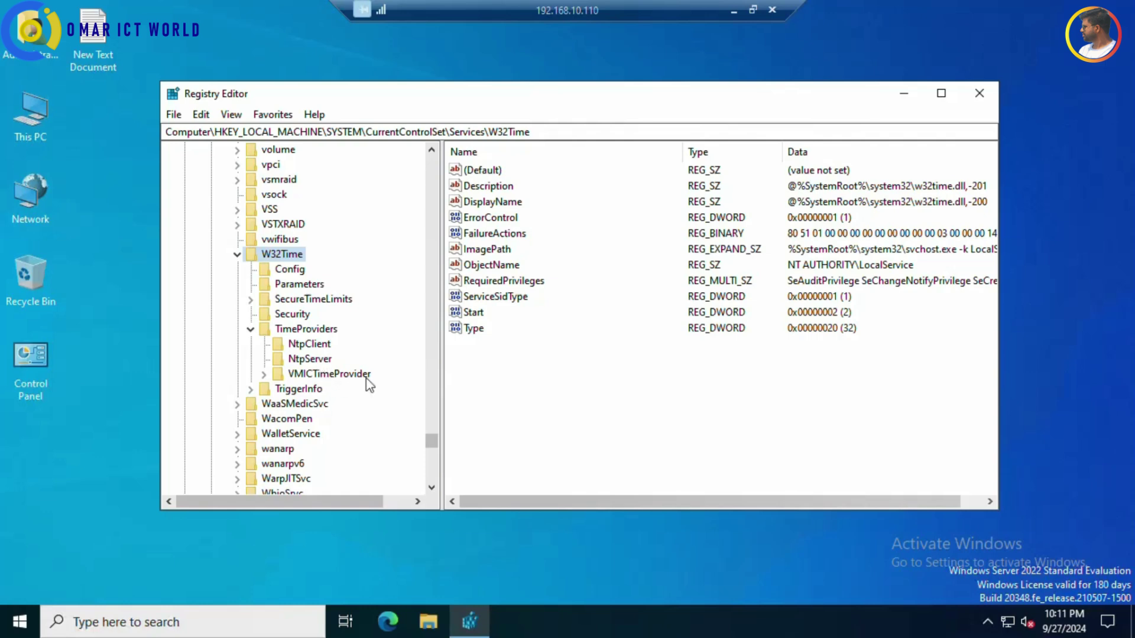
# - Set the Enabled value of the NtpServer time provider key to 1
pyautogui.click(326, 361)
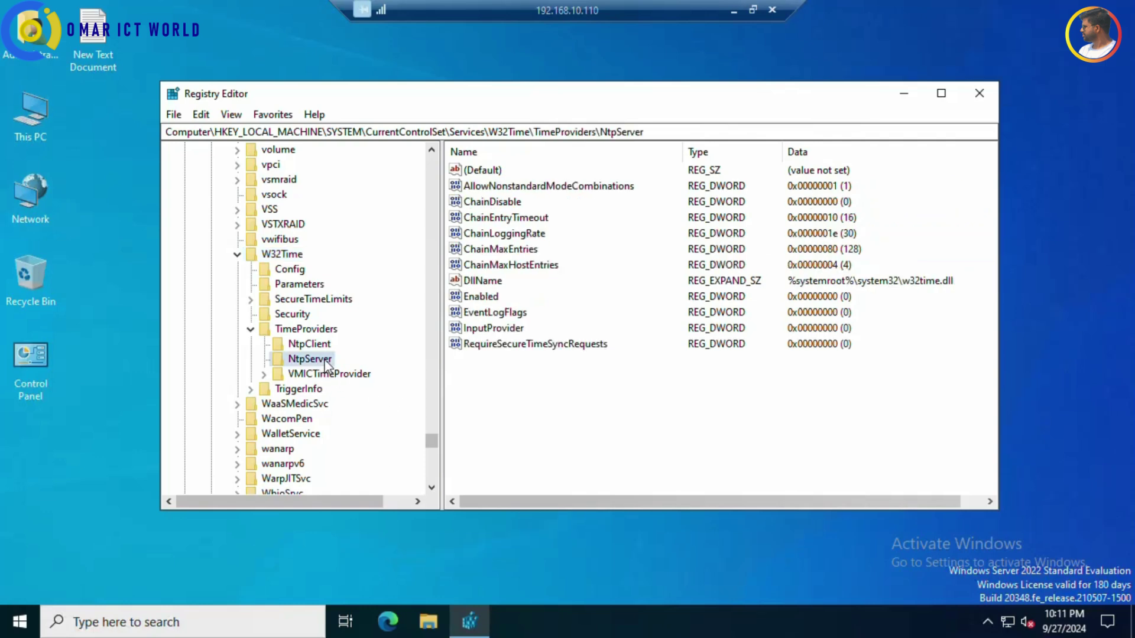
pyautogui.click(478, 297)
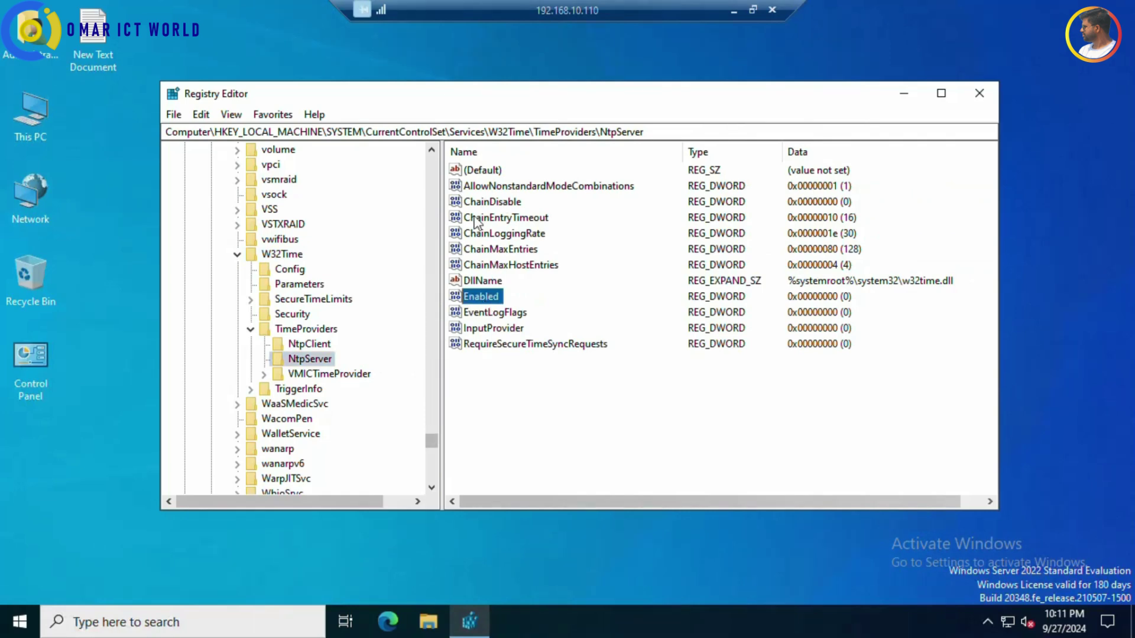
pyautogui.doubleClick(475, 300)
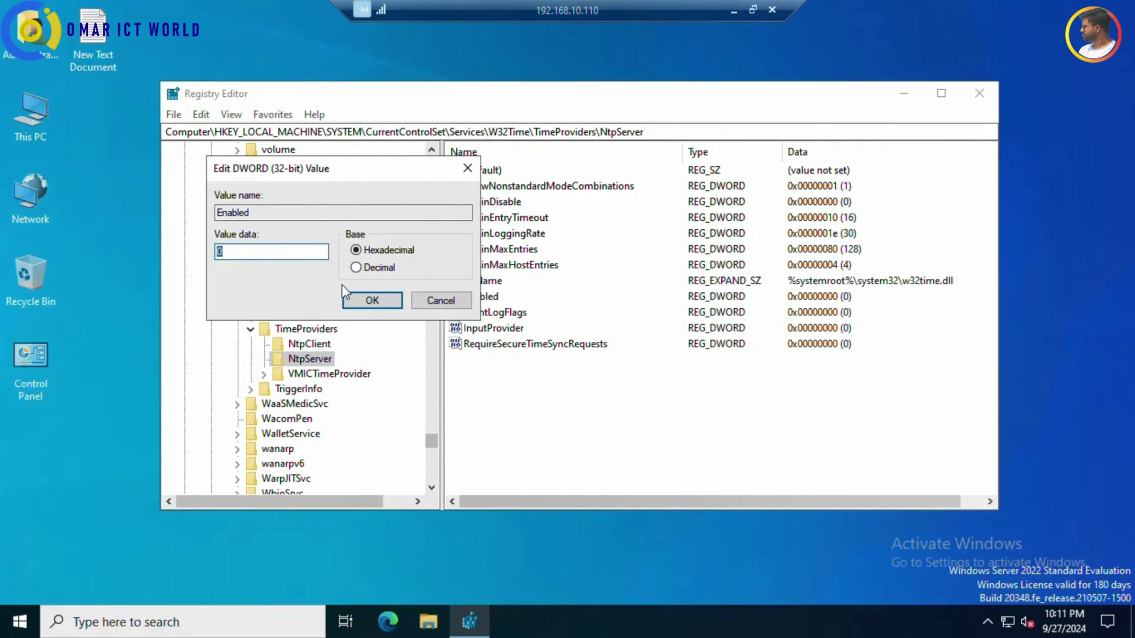
pyautogui.write('1')
pyautogui.click(373, 301)
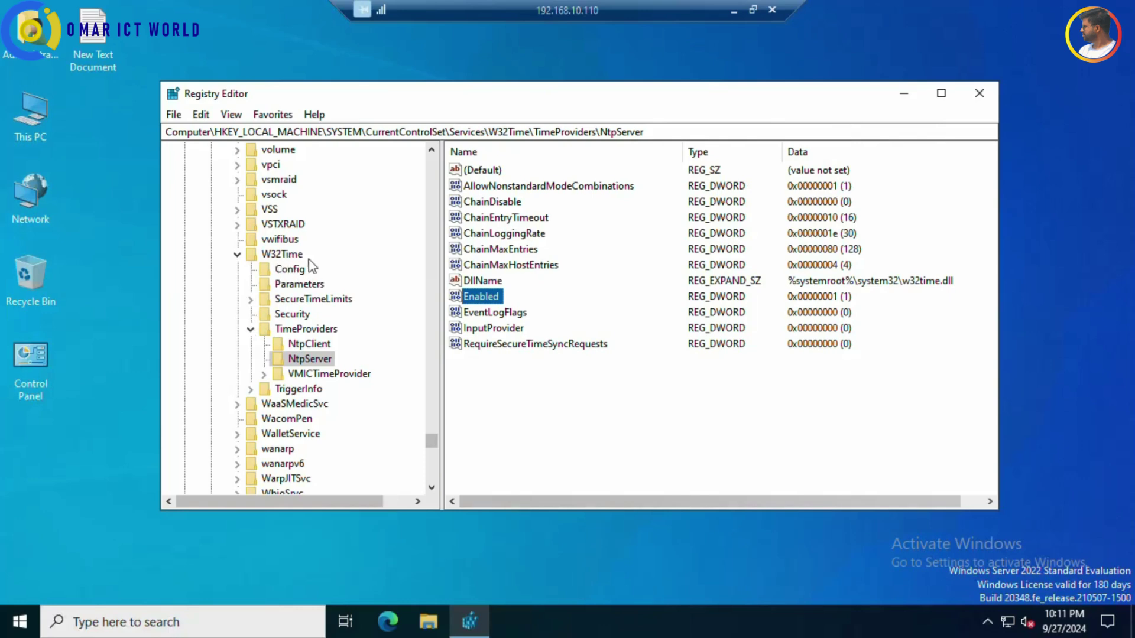
# - Set the AnnounceFlags value in the W32Time Config key to decimal 5
pyautogui.click(290, 270)
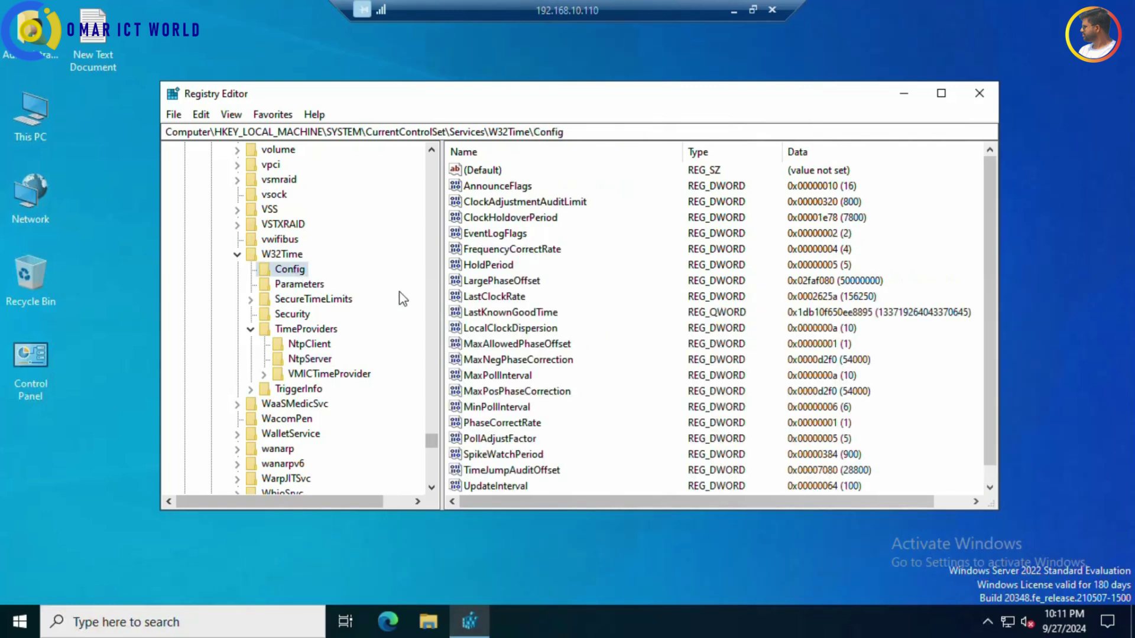
pyautogui.doubleClick(512, 190)
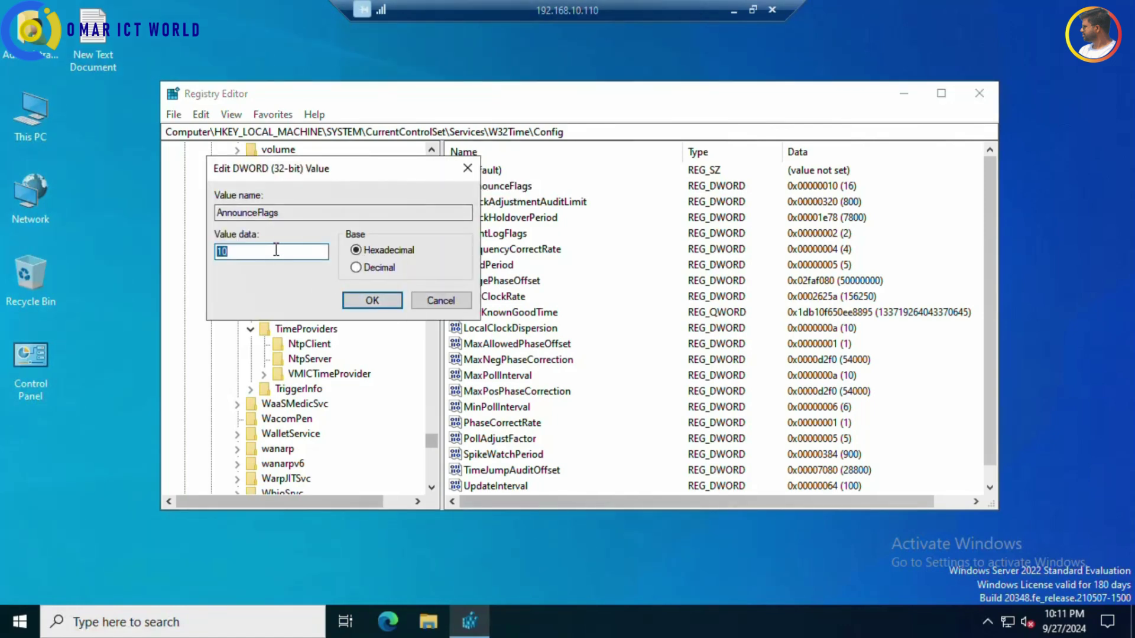
pyautogui.click(378, 266)
pyautogui.doubleClick(222, 252)
pyautogui.press('BackSpace')
pyautogui.write('1')
pyautogui.press('BackSpace')
pyautogui.write('5')
pyautogui.click(361, 302)
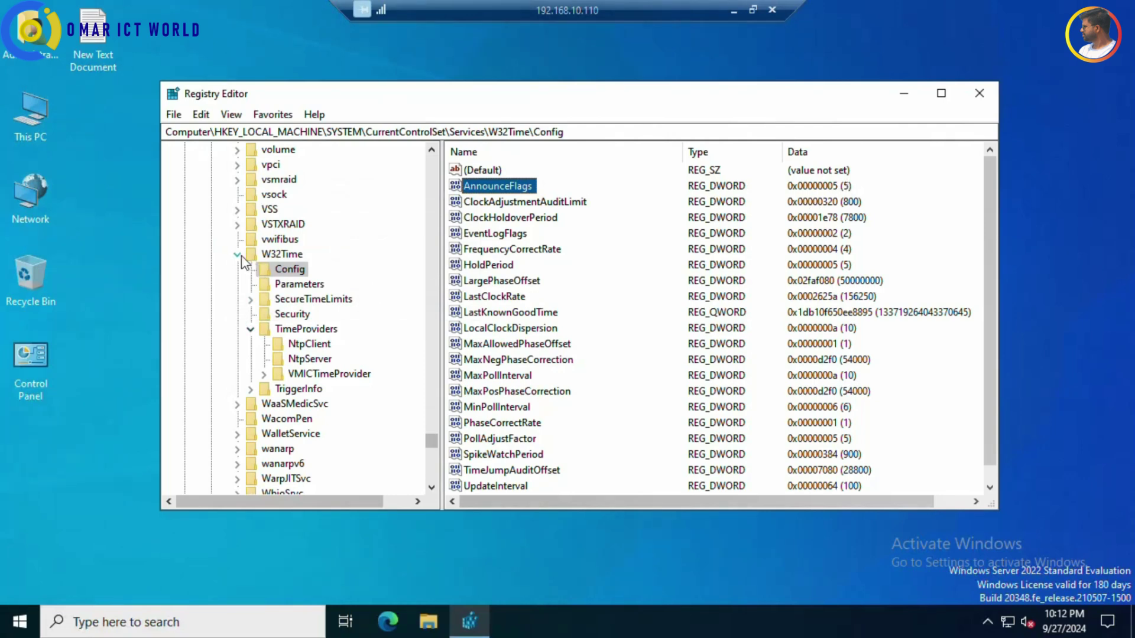
pyautogui.scroll(8, 299, 345)
pyautogui.scroll(20, 299, 345)
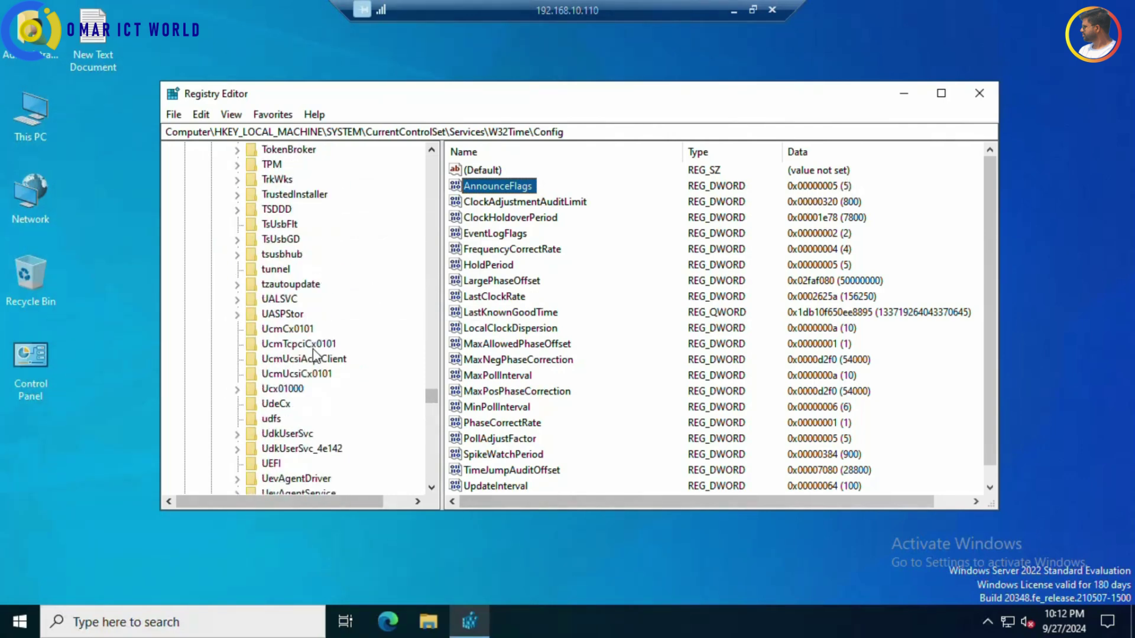
pyautogui.scroll(6, 323, 362)
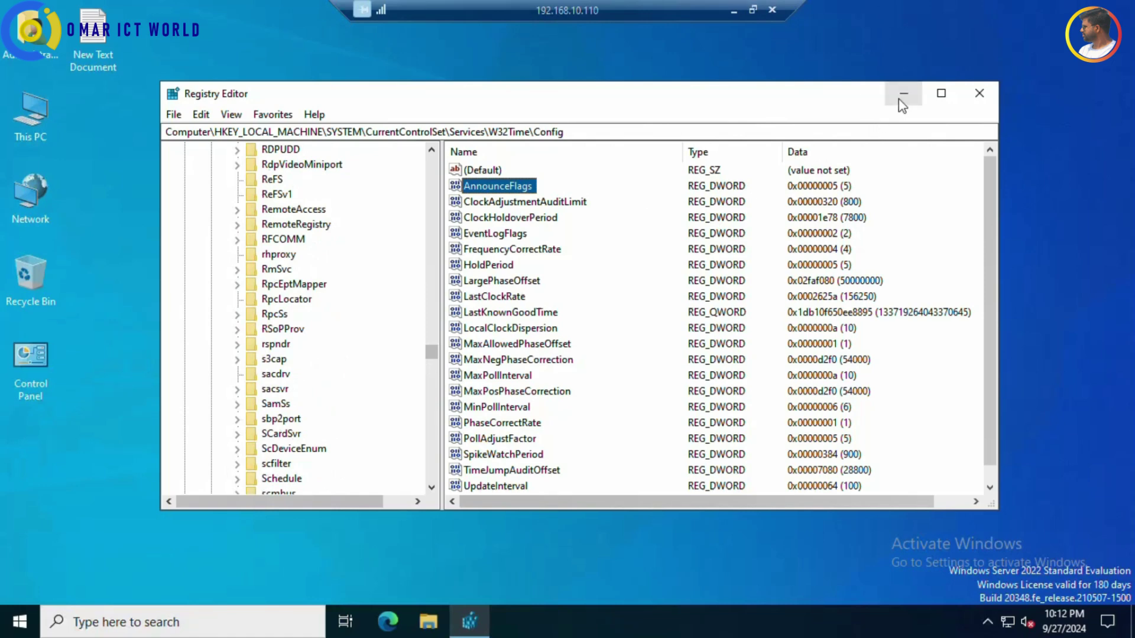
# - Search Windows for the Services console and open it
pyautogui.click(210, 623)
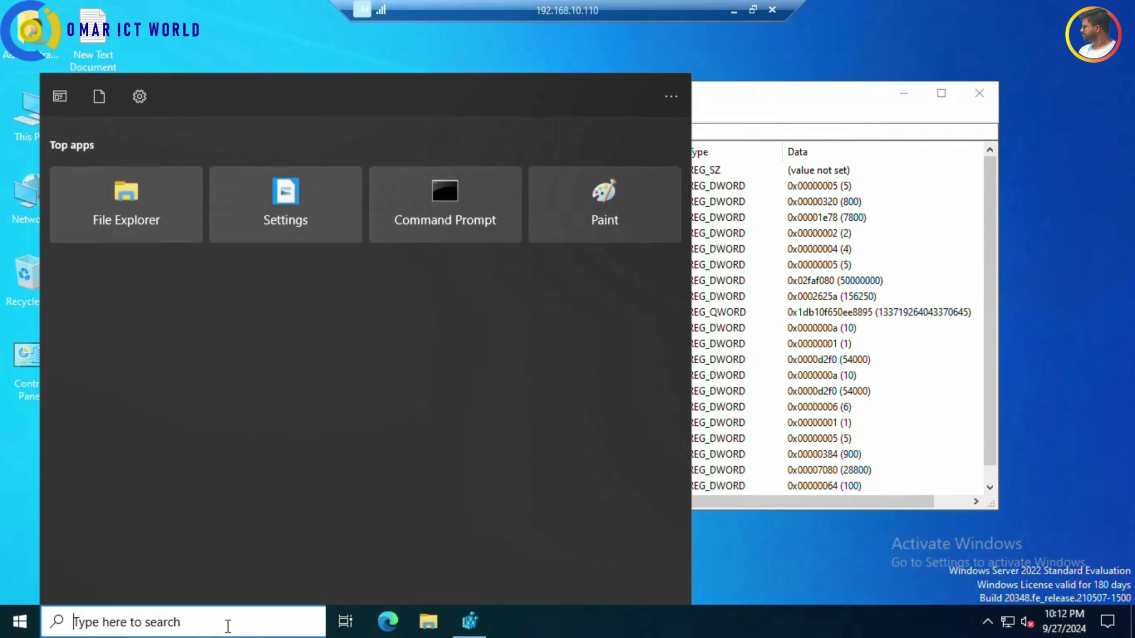
pyautogui.write('sev')
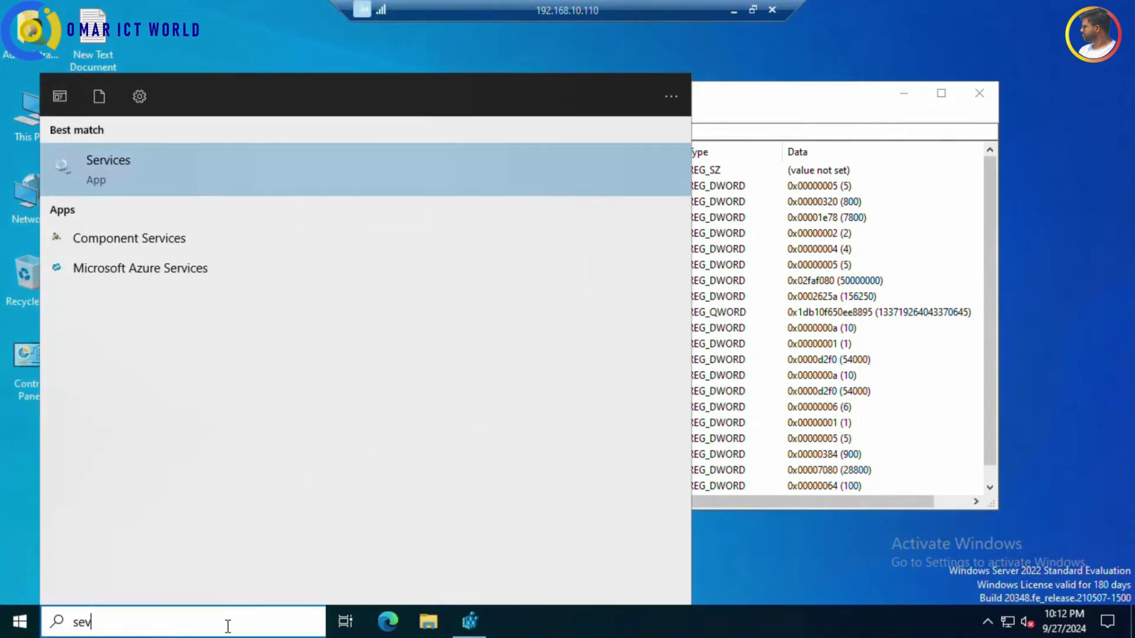
pyautogui.click(107, 180)
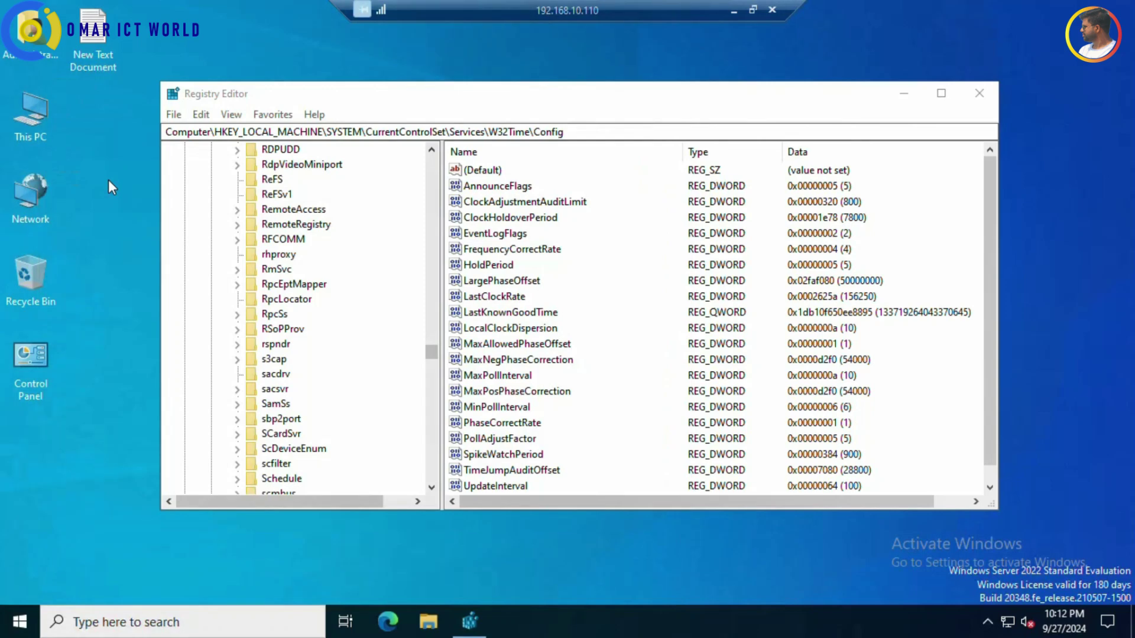
# - Restart the Windows Time service and minimize the Services window
pyautogui.click(440, 307)
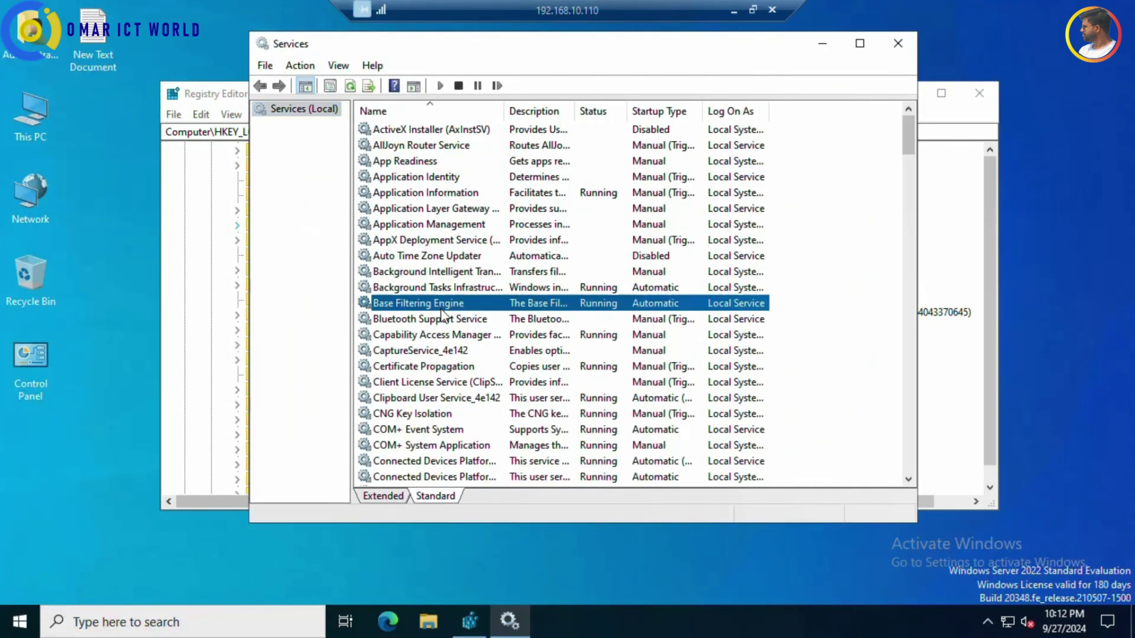
pyautogui.press('w')
pyautogui.scroll(-5, 494, 384)
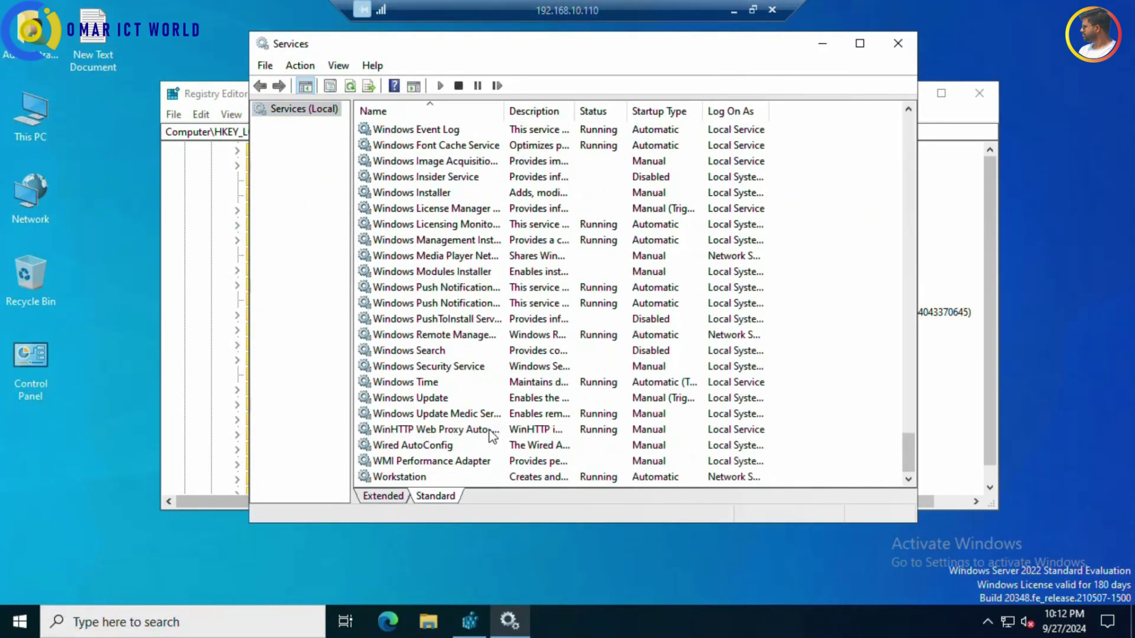
pyautogui.click(424, 385)
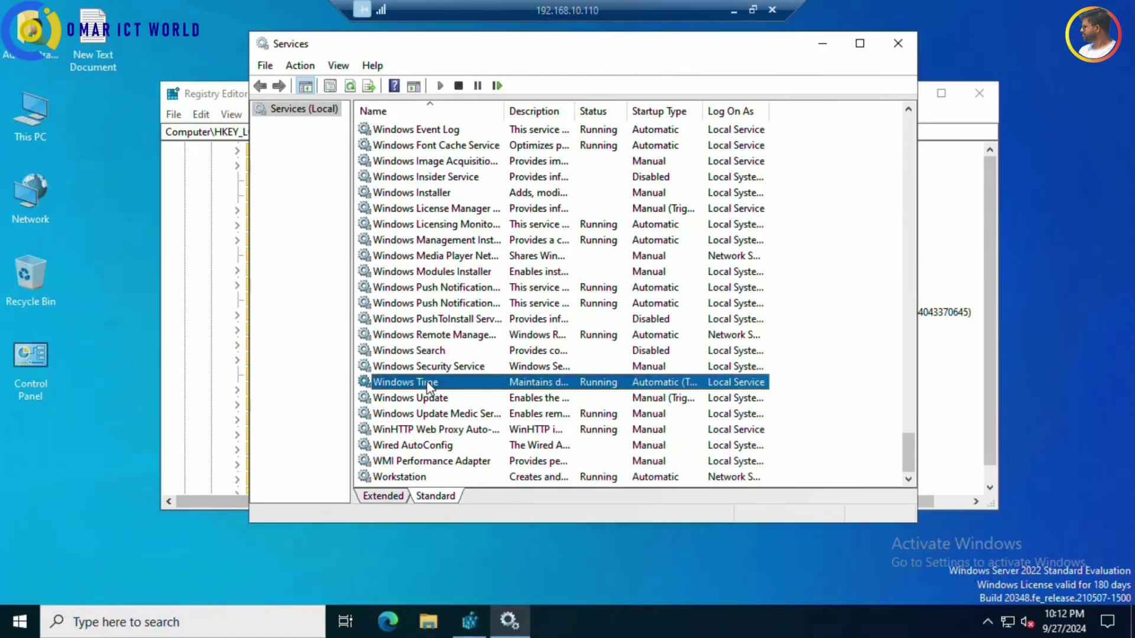
pyautogui.rightClick(428, 387)
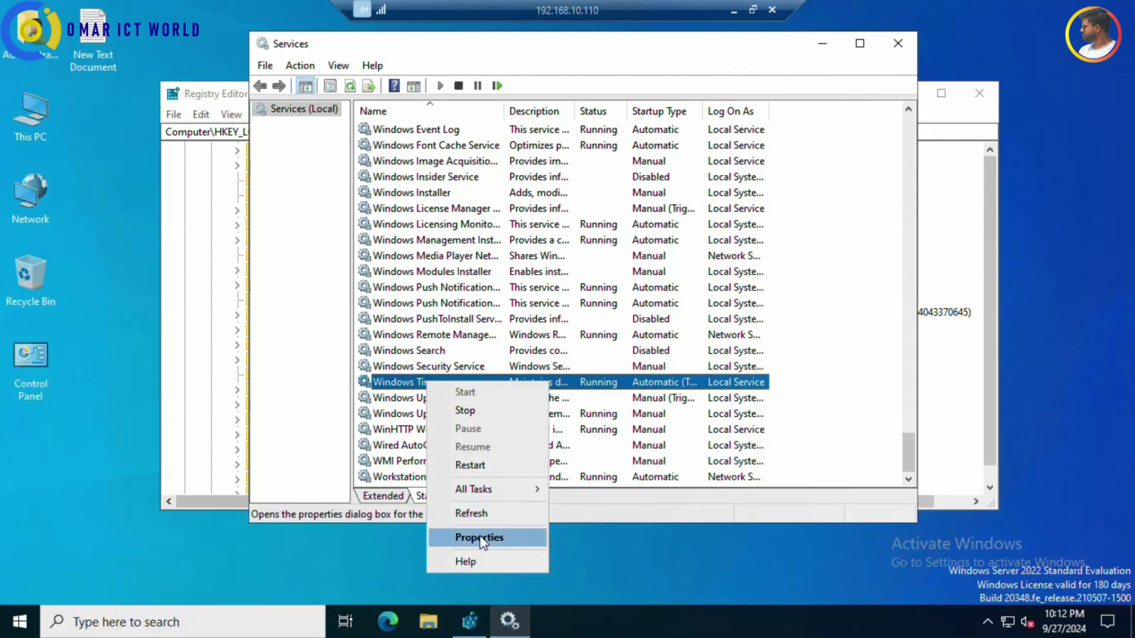
pyautogui.click(471, 466)
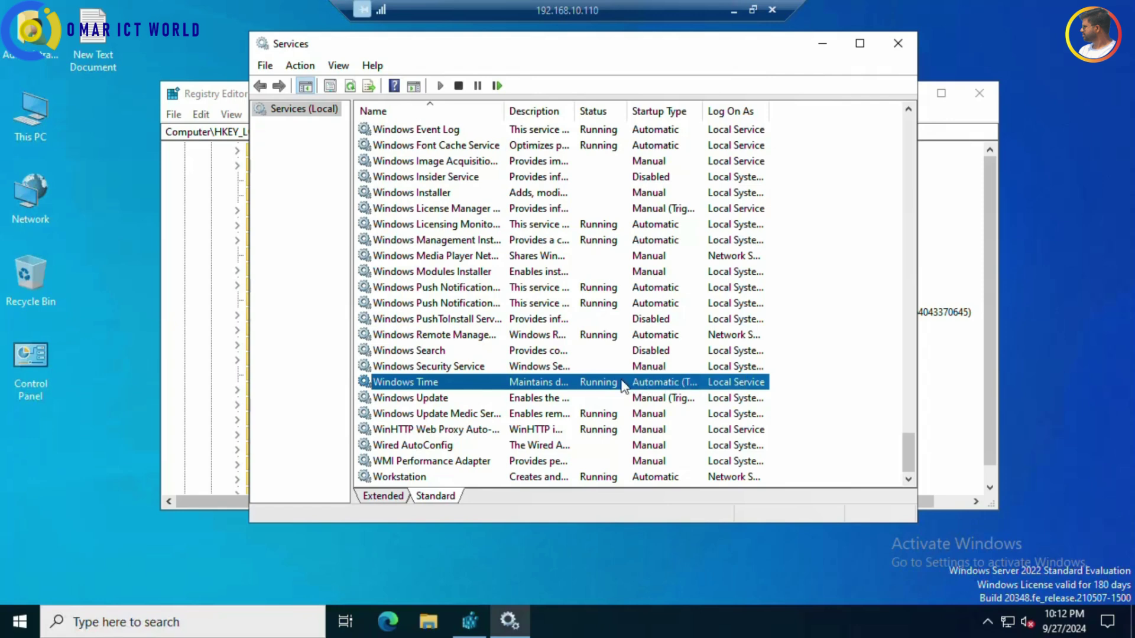
pyautogui.click(822, 45)
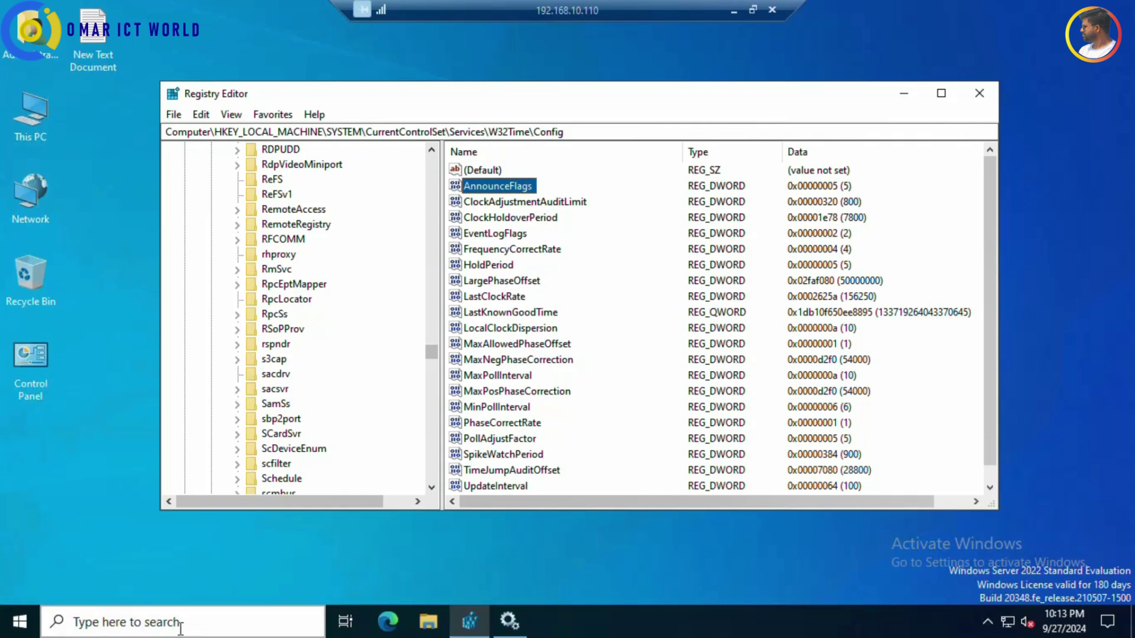
# - Search Windows for PowerShell and open Windows PowerShell
pyautogui.click(223, 630)
pyautogui.write('po')
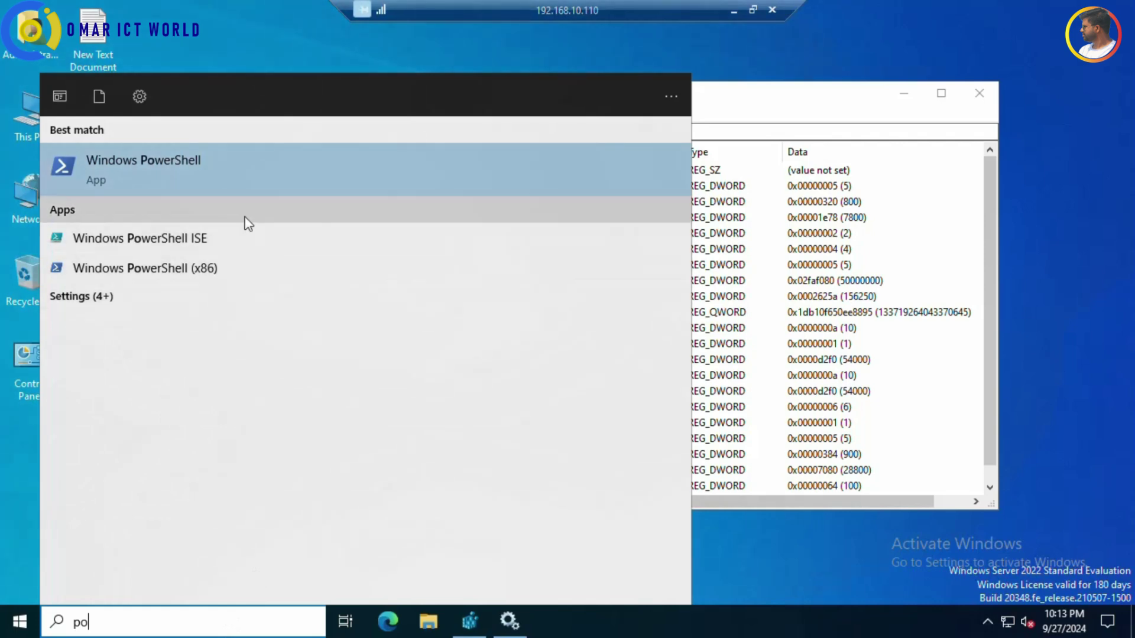
pyautogui.click(258, 185)
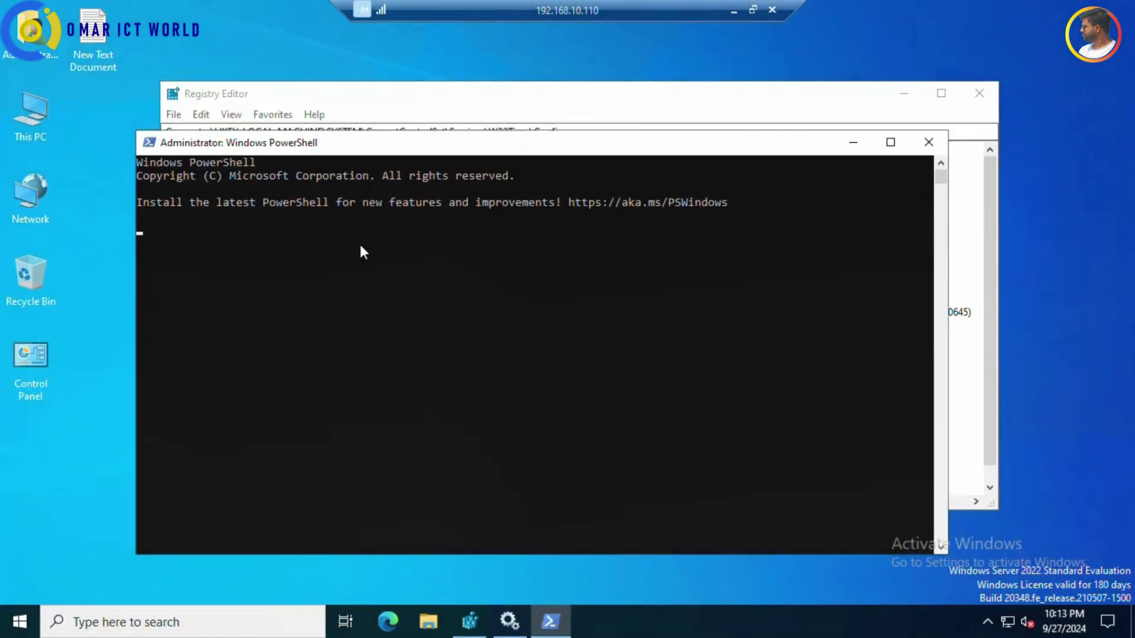
# - Run w32tm /query /status and examine the last successful sync time, root delay and root dispersion lines
pyautogui.press('Up')
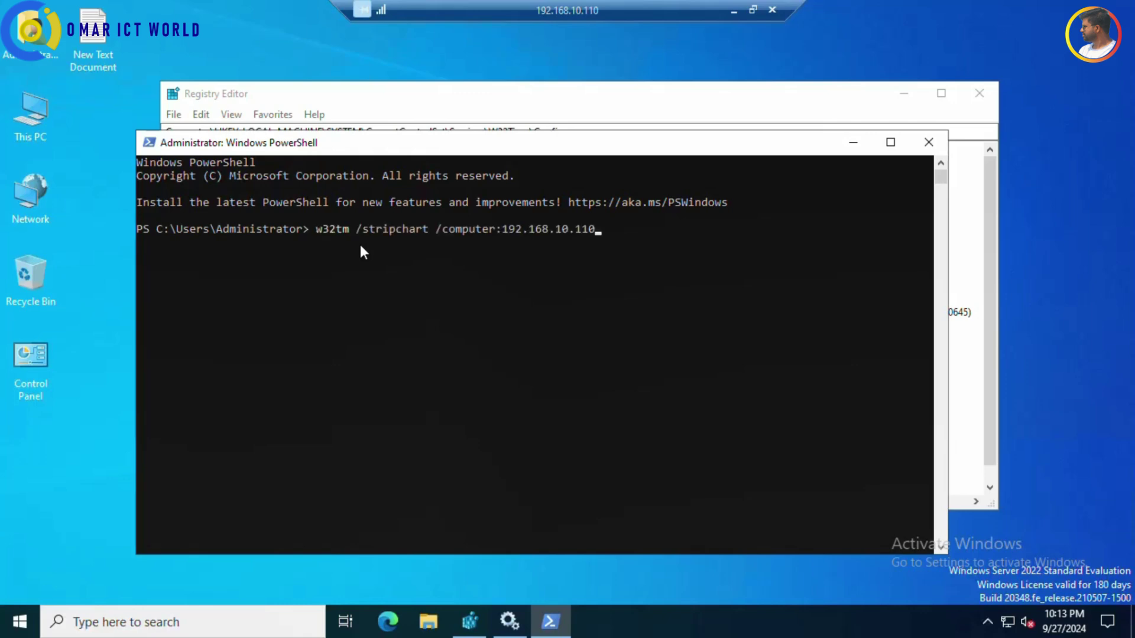
pyautogui.press('Up')
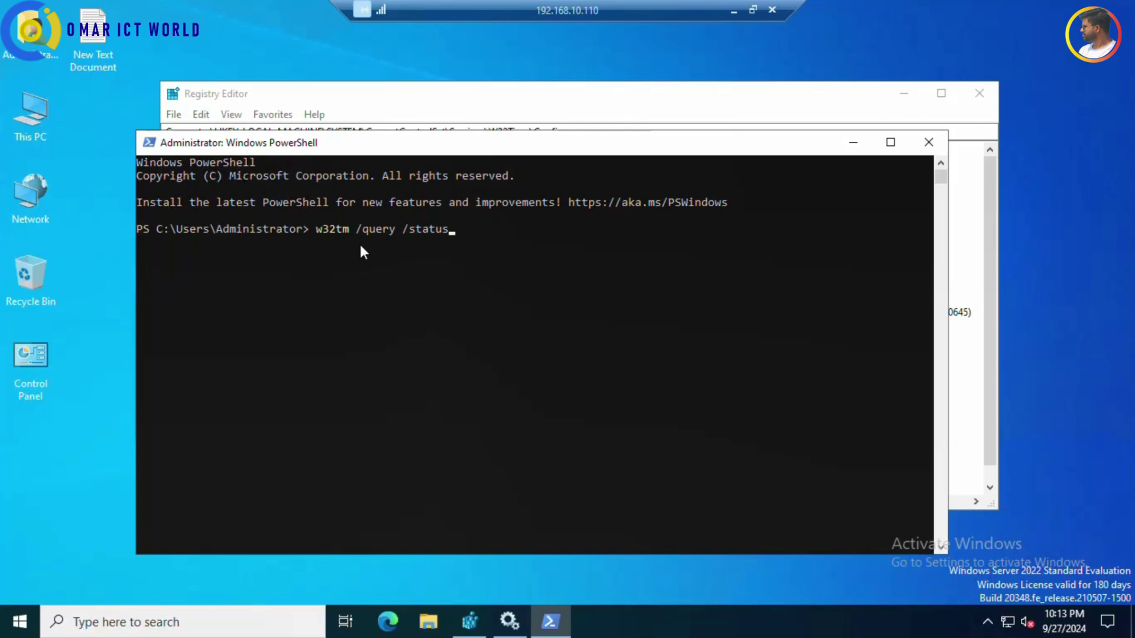
pyautogui.press('Return')
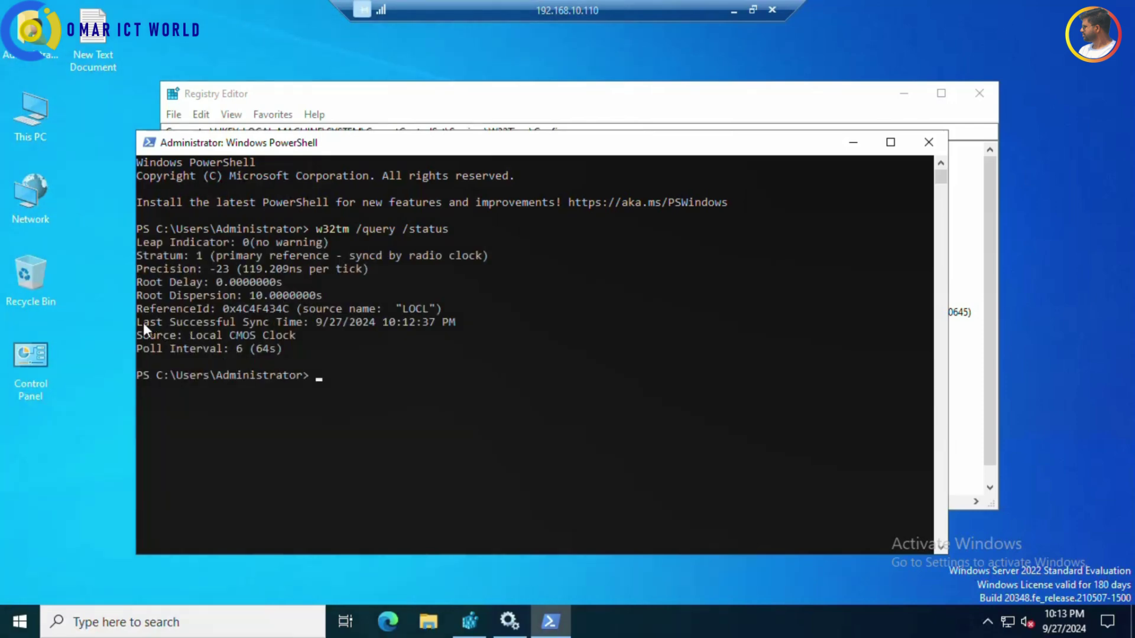
pyautogui.moveTo(139, 322); pyautogui.dragTo(454, 325)
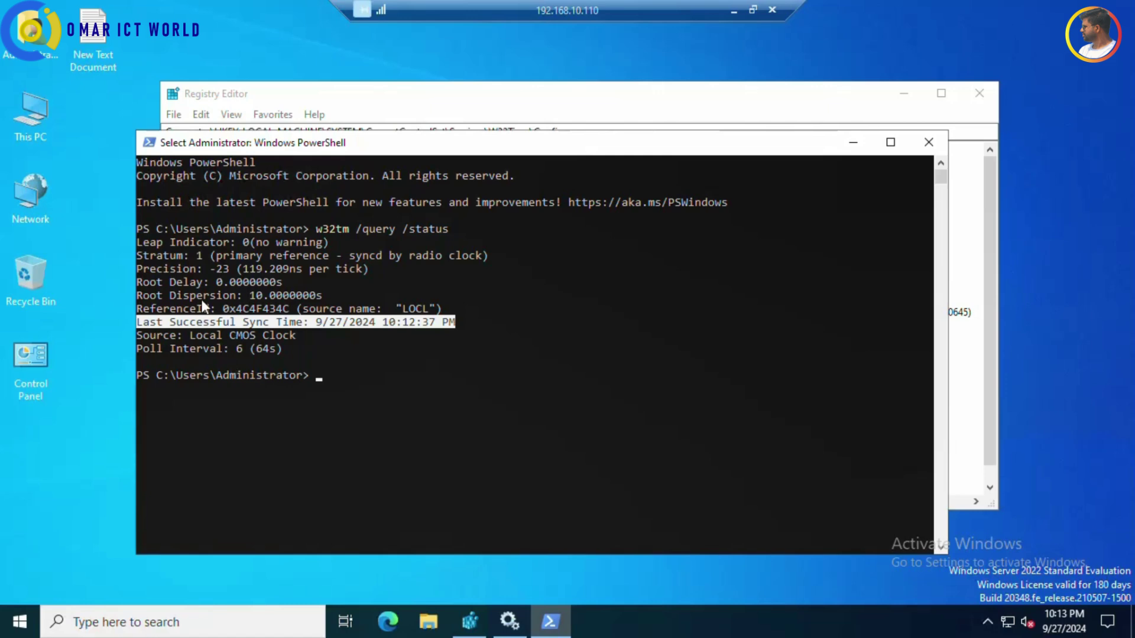
pyautogui.moveTo(147, 281); pyautogui.dragTo(221, 279)
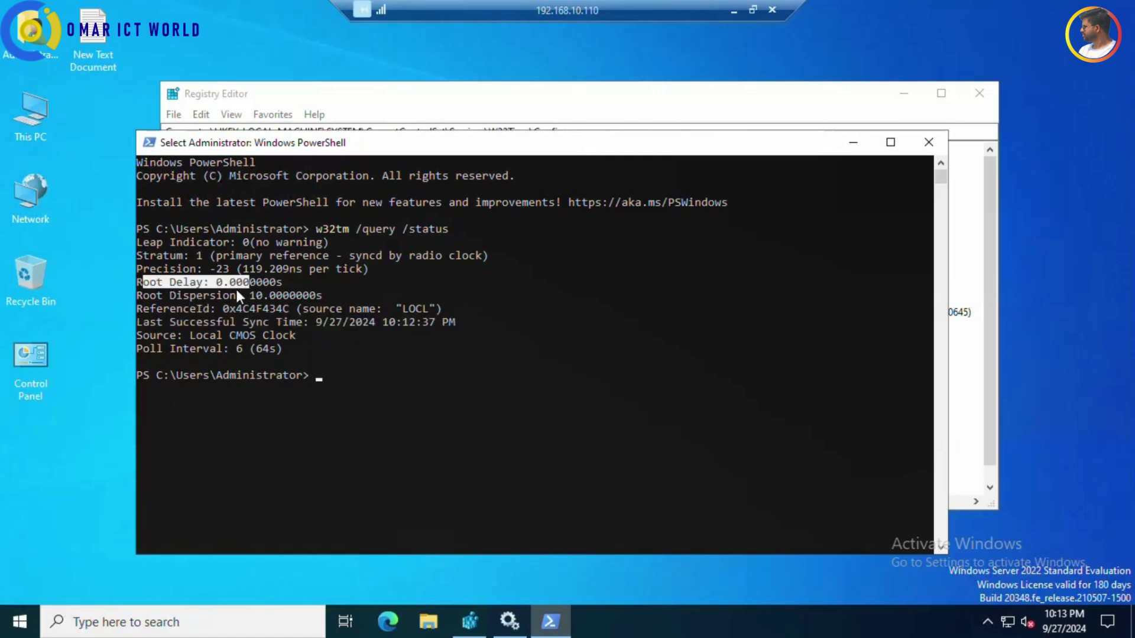
pyautogui.moveTo(150, 295); pyautogui.dragTo(349, 326)
pyautogui.click(339, 348)
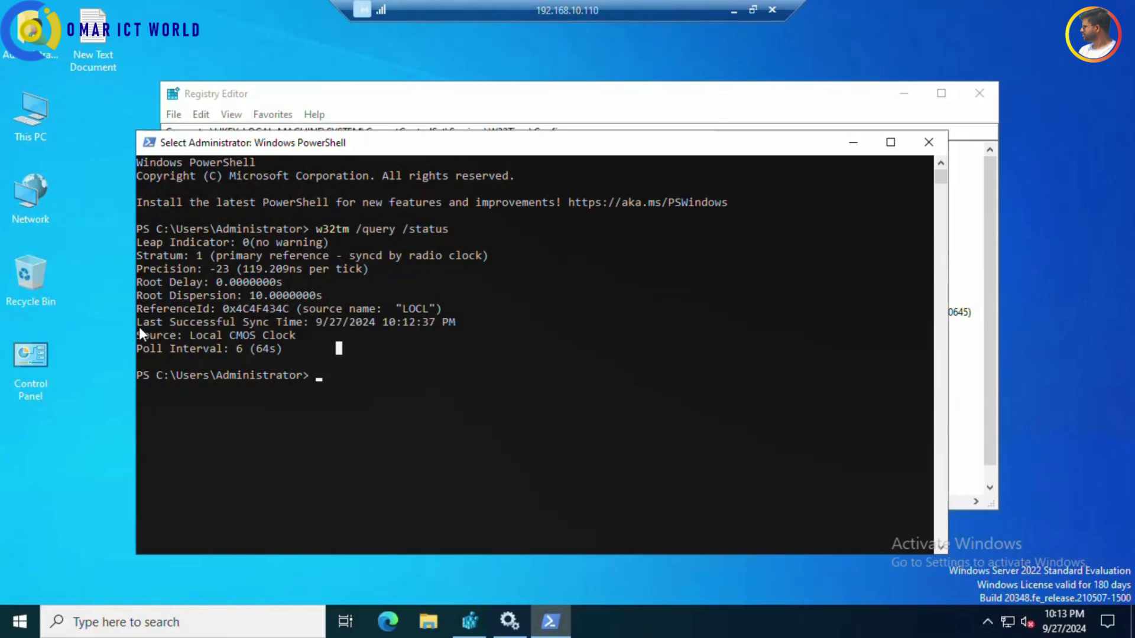
# - Run w32tm /stripchart /computer:192.168.10.110 in PowerShell and examine the tracked address and current time lines
pyautogui.moveTo(139, 328); pyautogui.dragTo(447, 323)
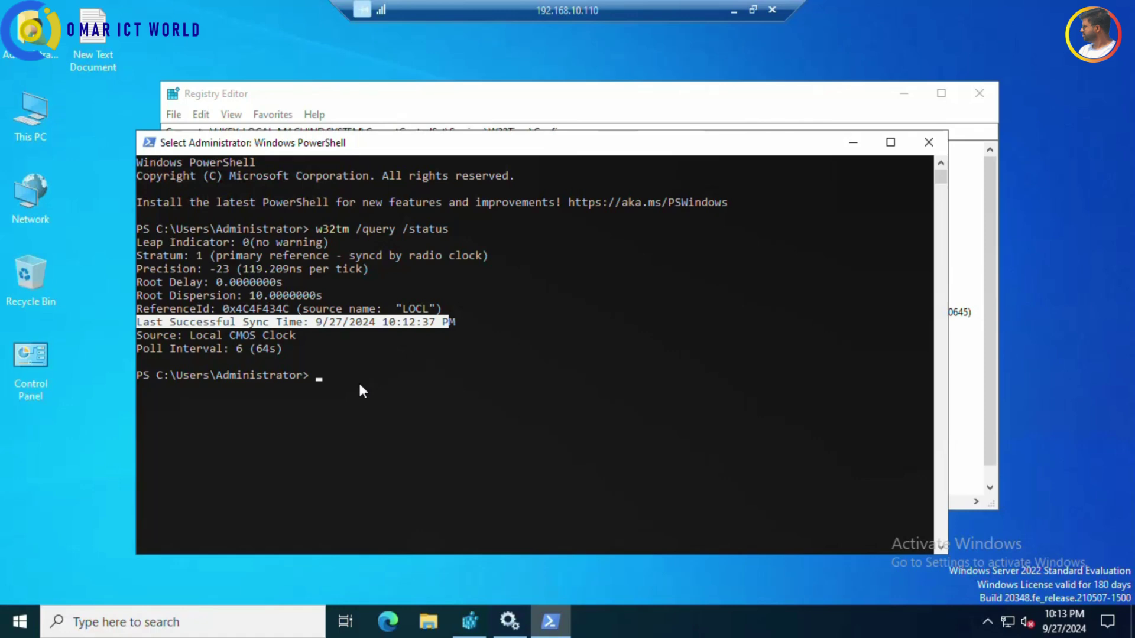
pyautogui.press('Up')
pyautogui.press('Up')
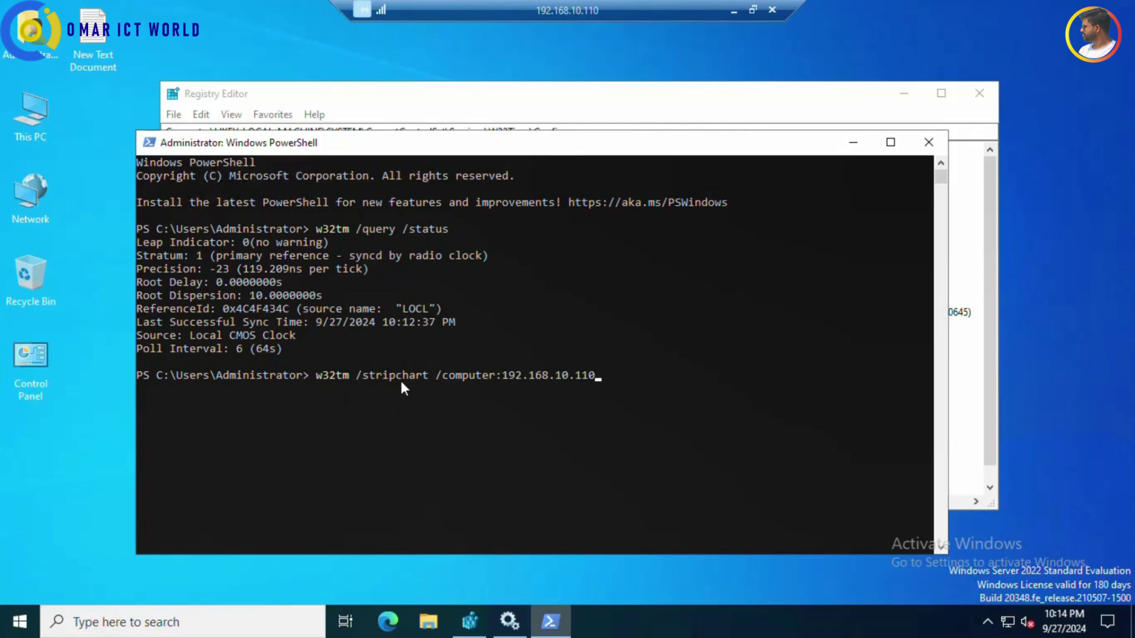
pyautogui.moveTo(594, 376); pyautogui.dragTo(318, 374)
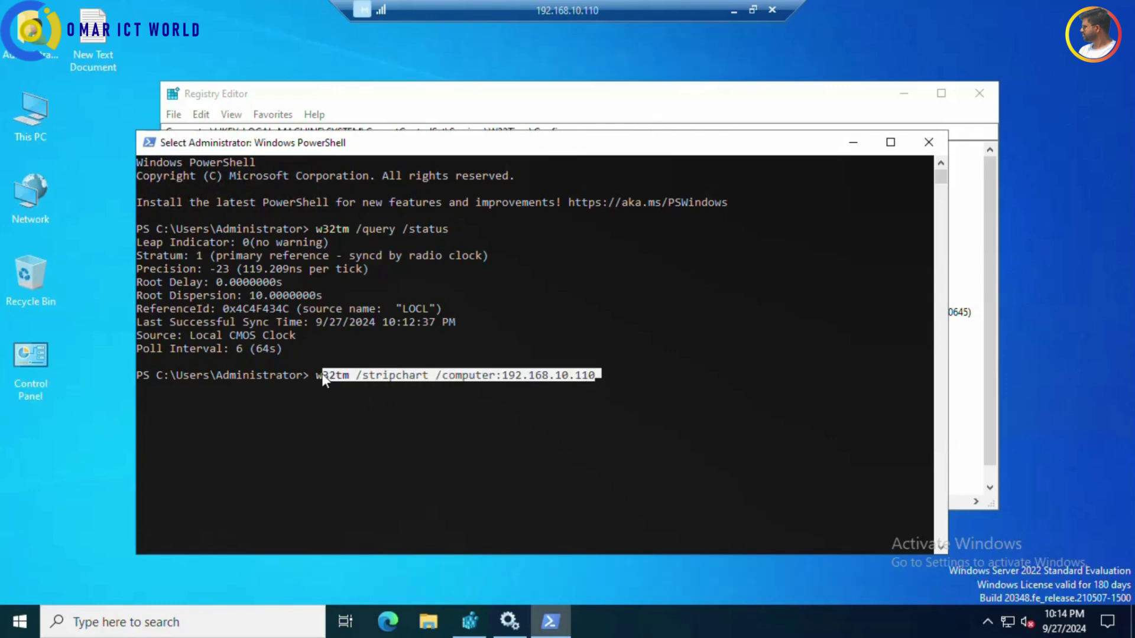
pyautogui.click(604, 381)
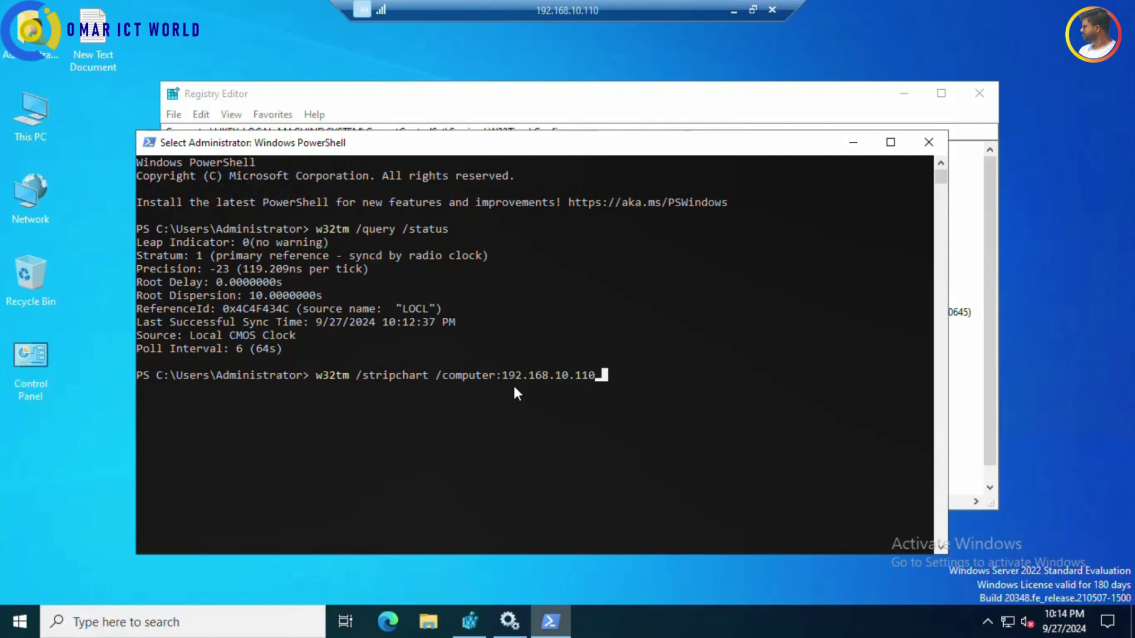
pyautogui.press('Escape')
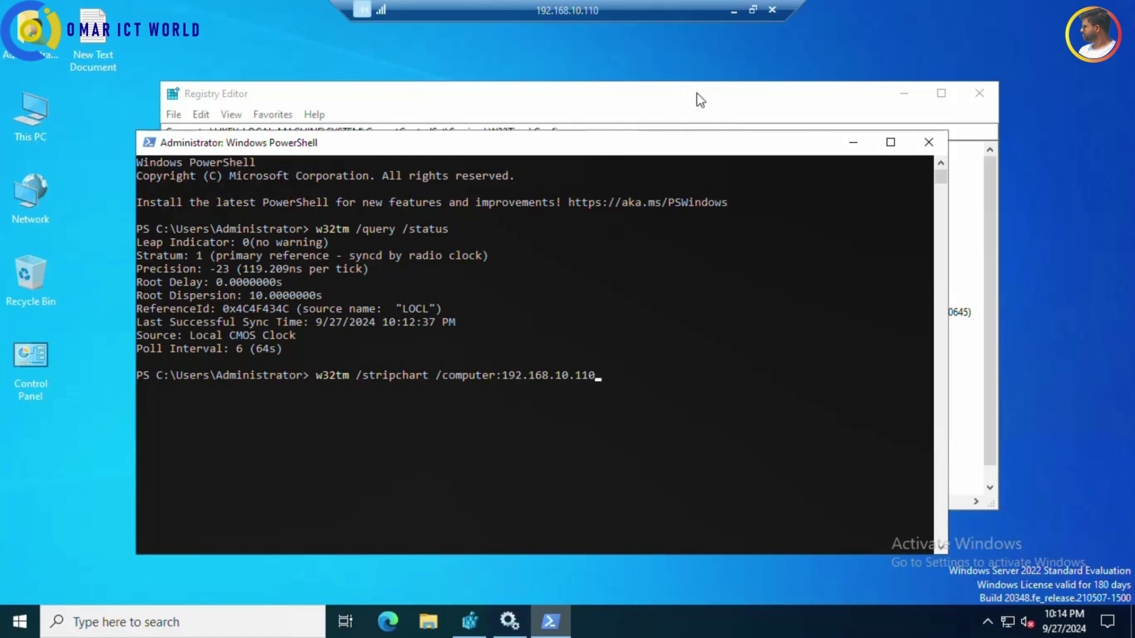
pyautogui.moveTo(634, 147); pyautogui.dragTo(605, 63)
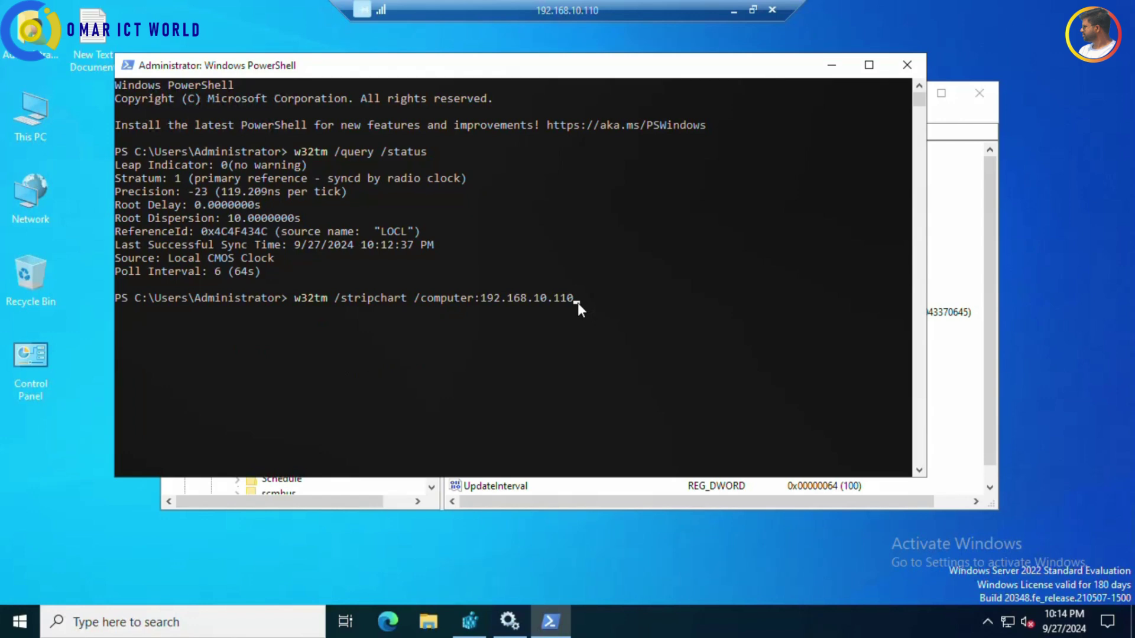
pyautogui.press('Return')
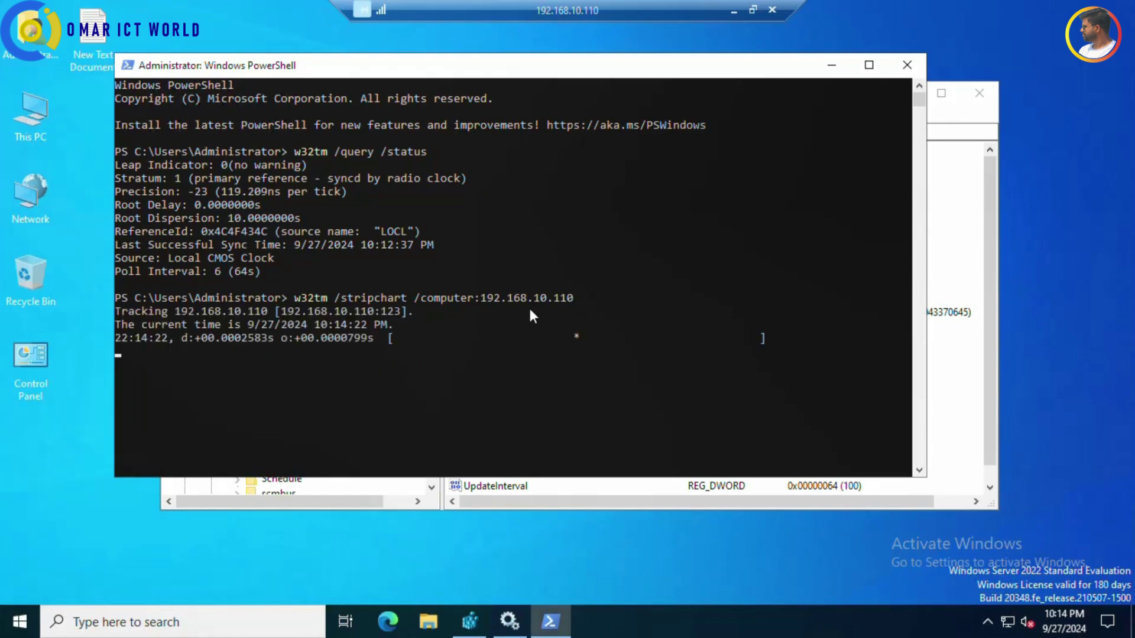
pyautogui.moveTo(127, 325); pyautogui.dragTo(148, 327)
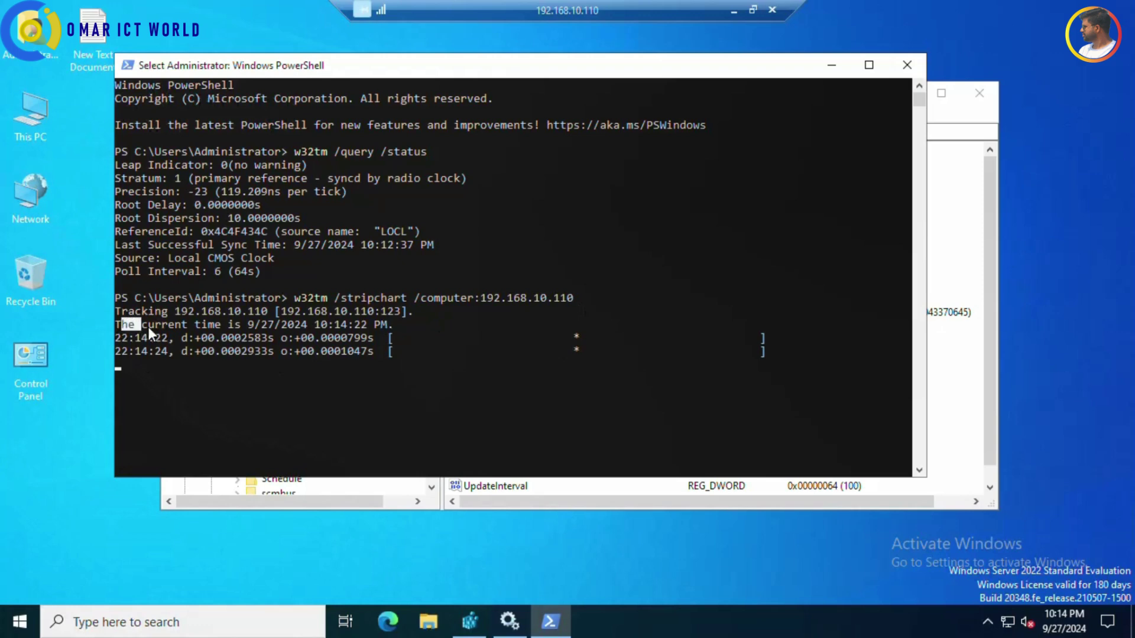
pyautogui.moveTo(361, 333); pyautogui.dragTo(389, 333)
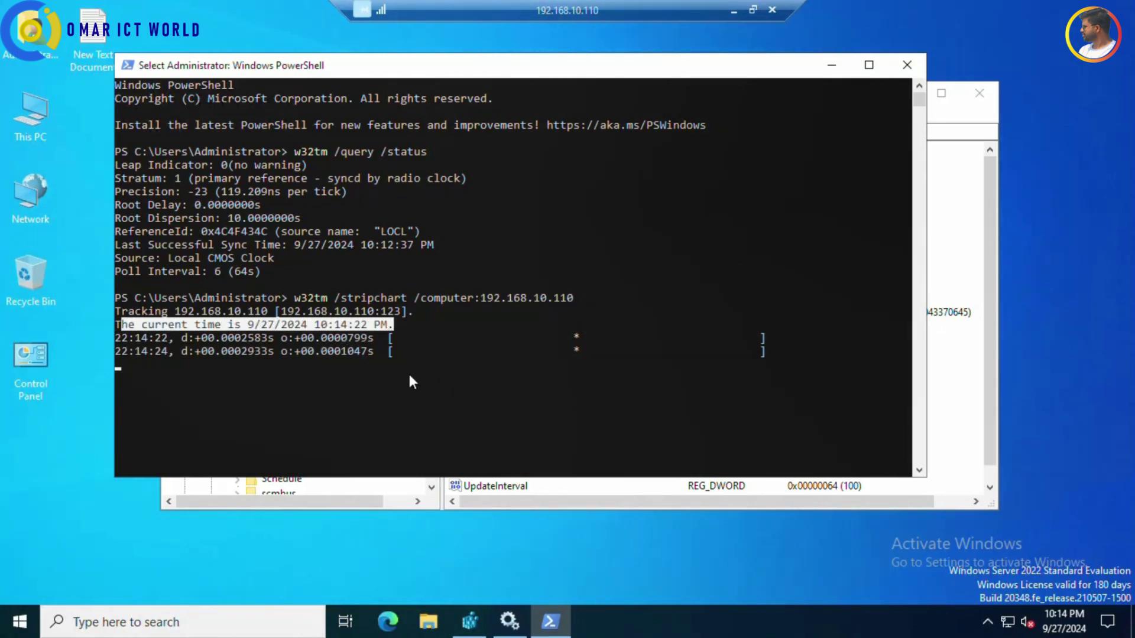
pyautogui.moveTo(142, 311); pyautogui.dragTo(332, 311)
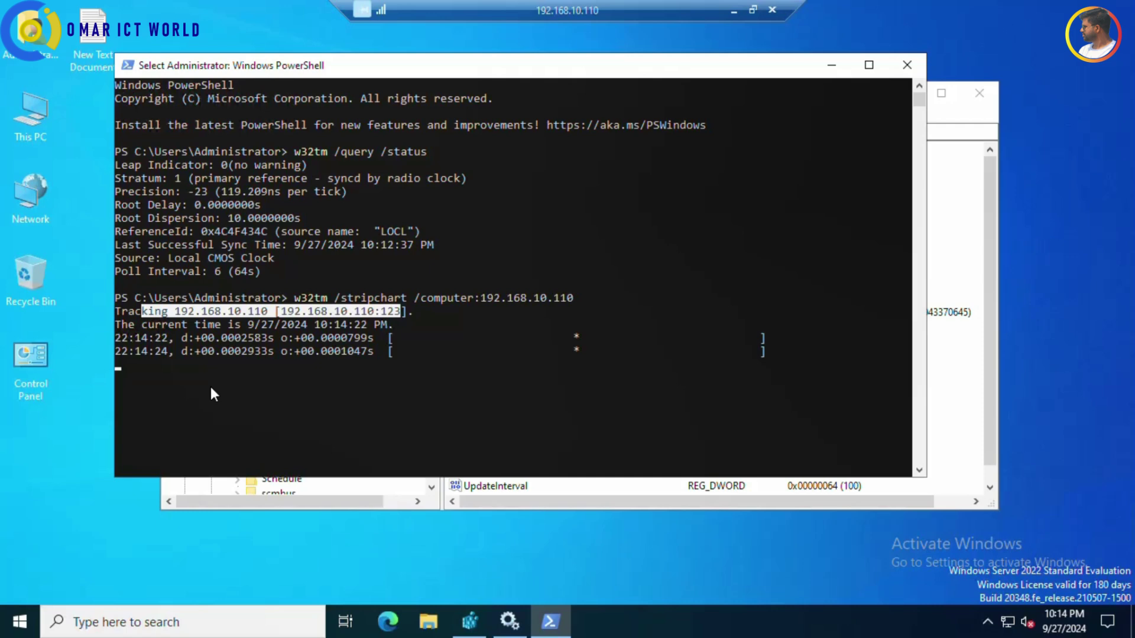
# - Minimize the remote session and open the Internet Time settings of Date and Time in the local computer's Control Panel
pyautogui.click(734, 9)
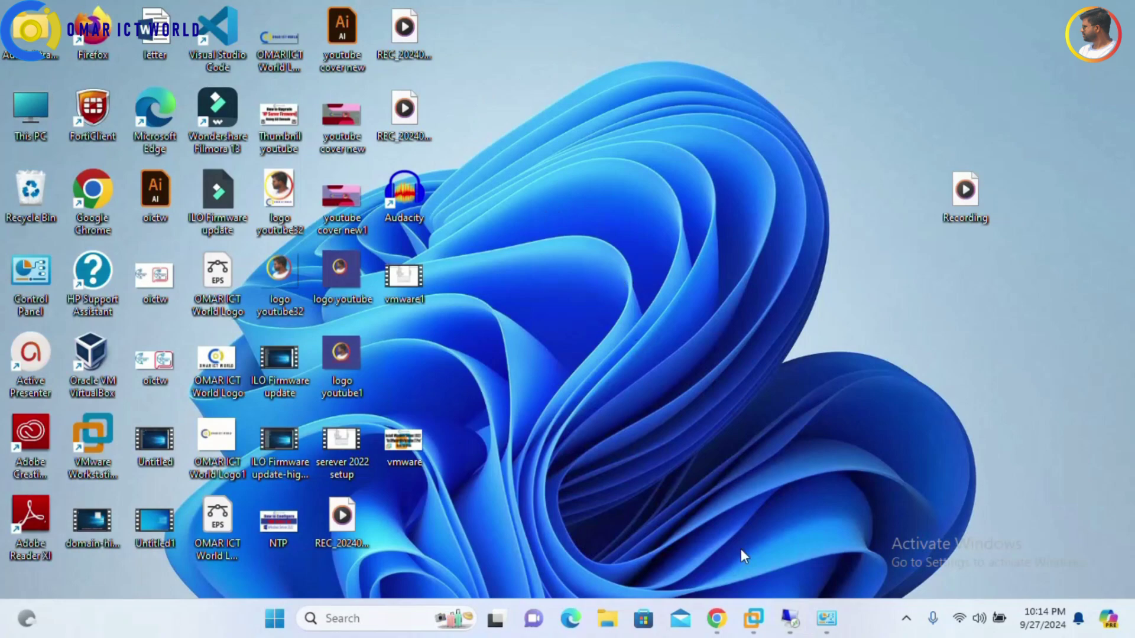
pyautogui.click(826, 619)
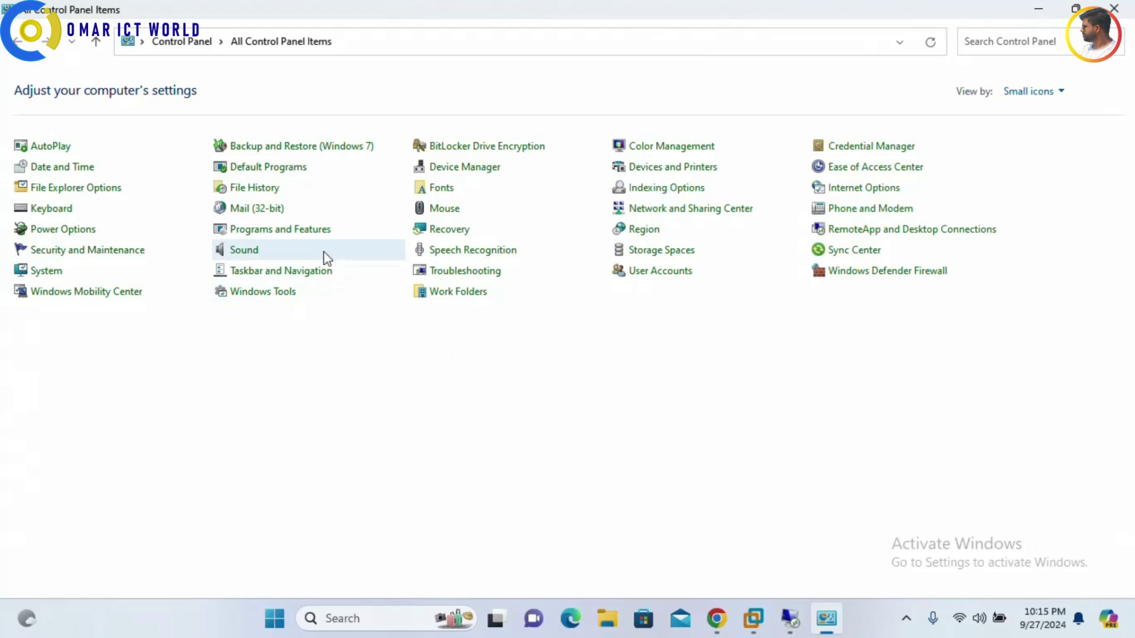
pyautogui.click(83, 168)
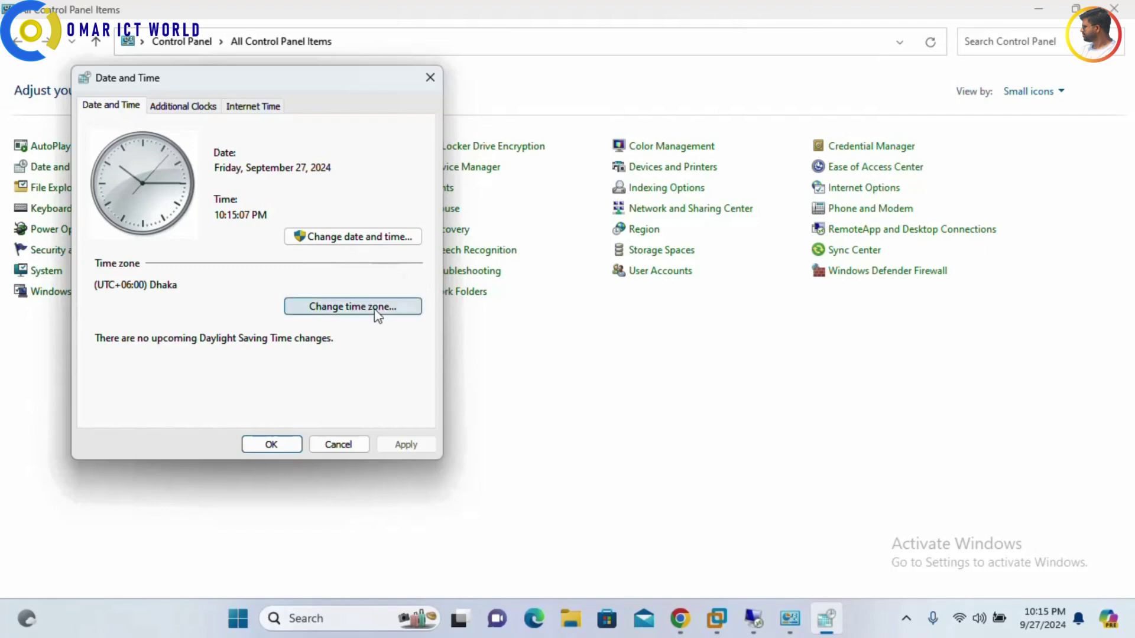
pyautogui.click(255, 108)
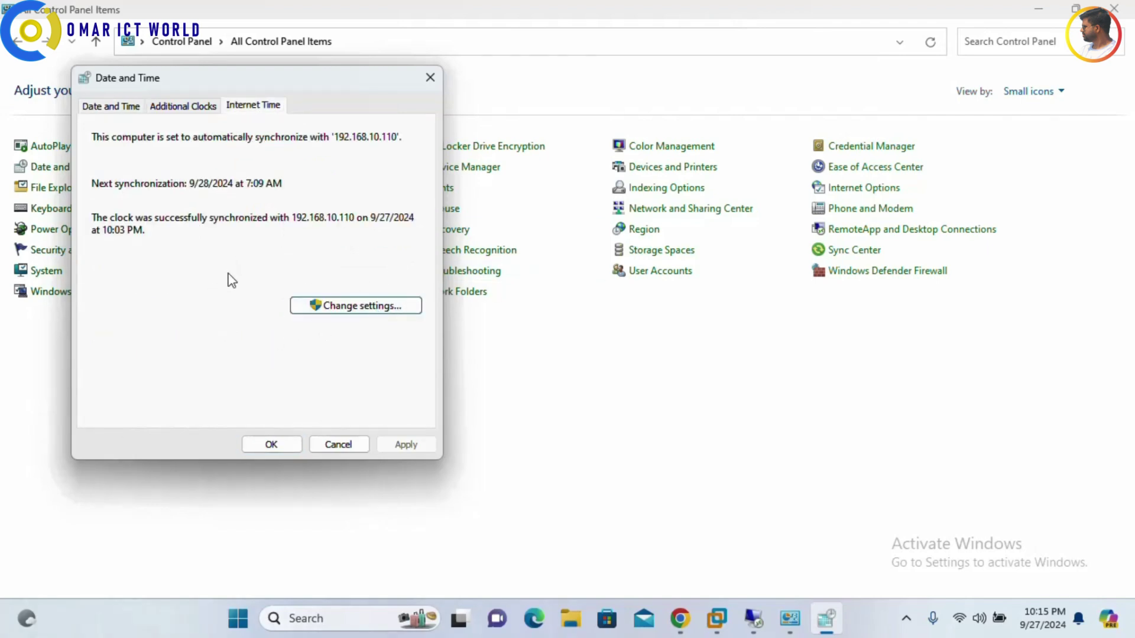
pyautogui.click(381, 306)
# - Try time.windows.com and time.nist.gov in turn as the Internet time server
pyautogui.click(310, 176)
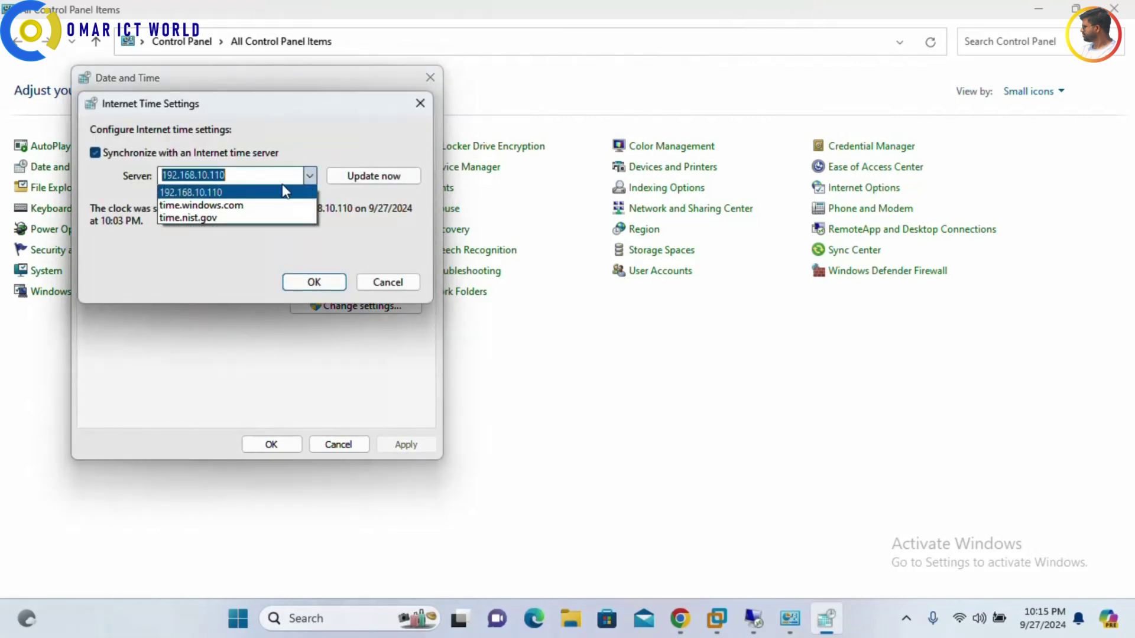
pyautogui.click(224, 202)
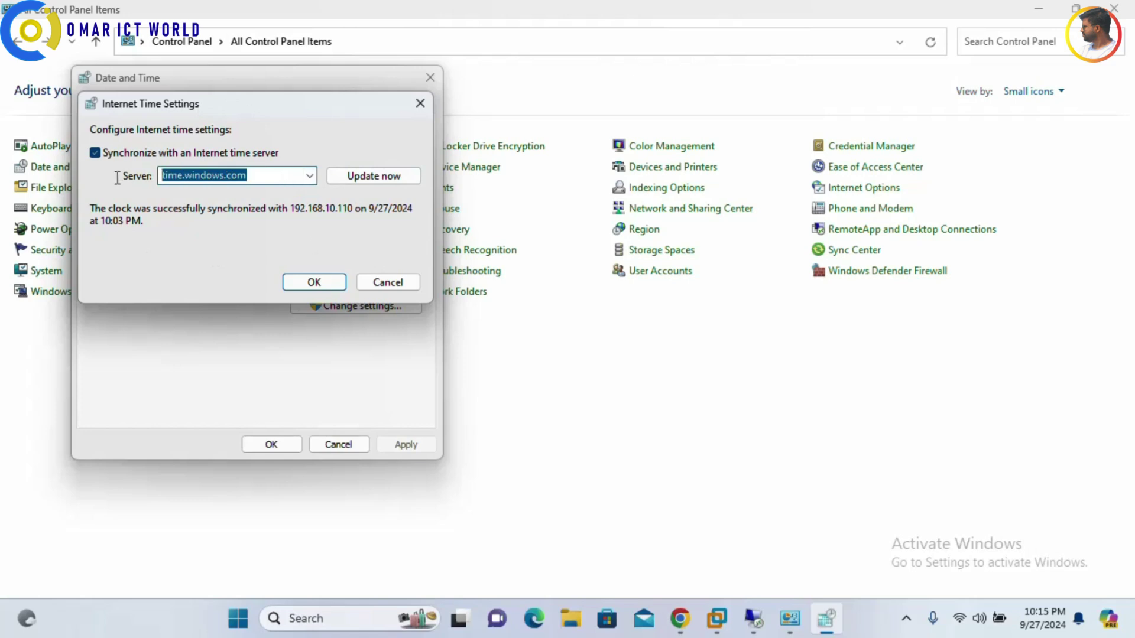
pyautogui.click(309, 176)
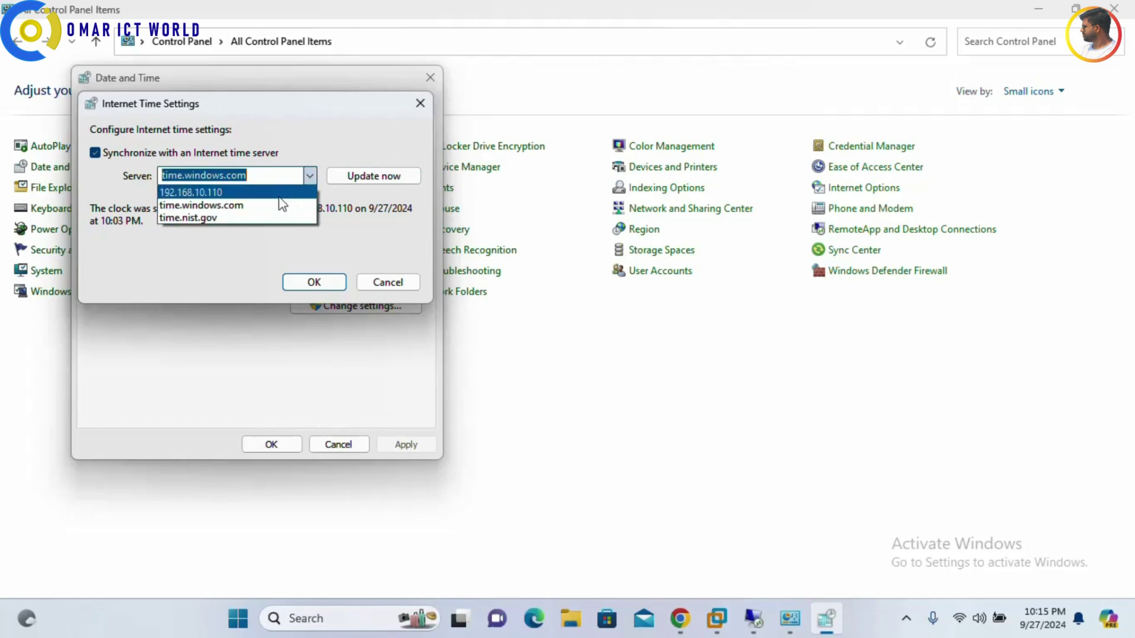
pyautogui.click(220, 218)
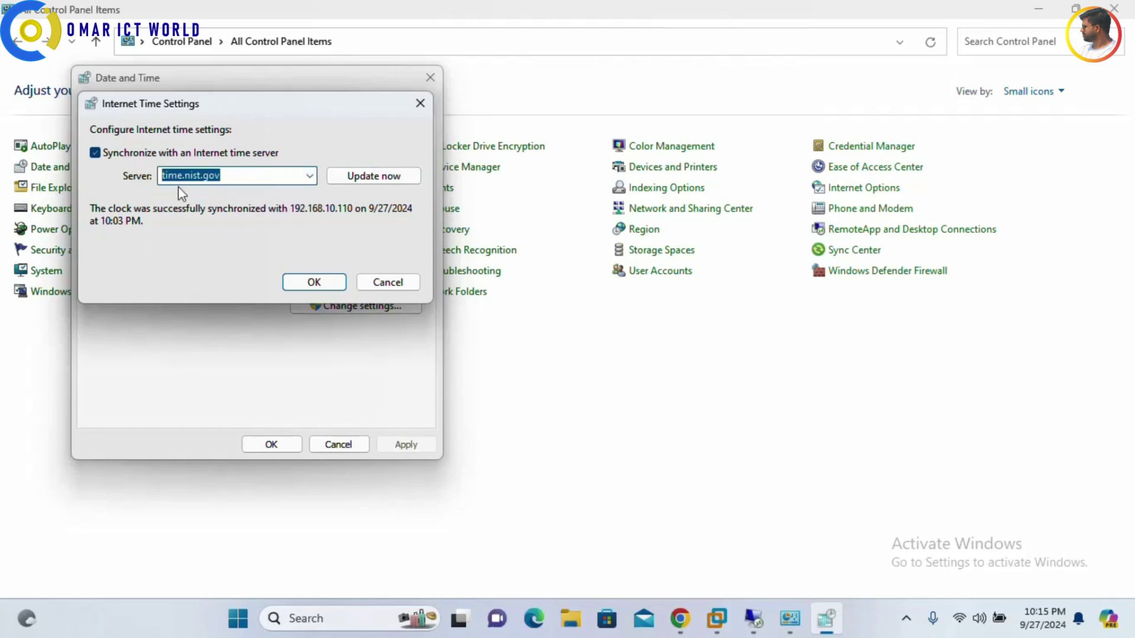
# - Choose 192.168.10.110 as the Internet time server, synchronize the clock immediately, and accept the Date and Time settings
pyautogui.click(309, 176)
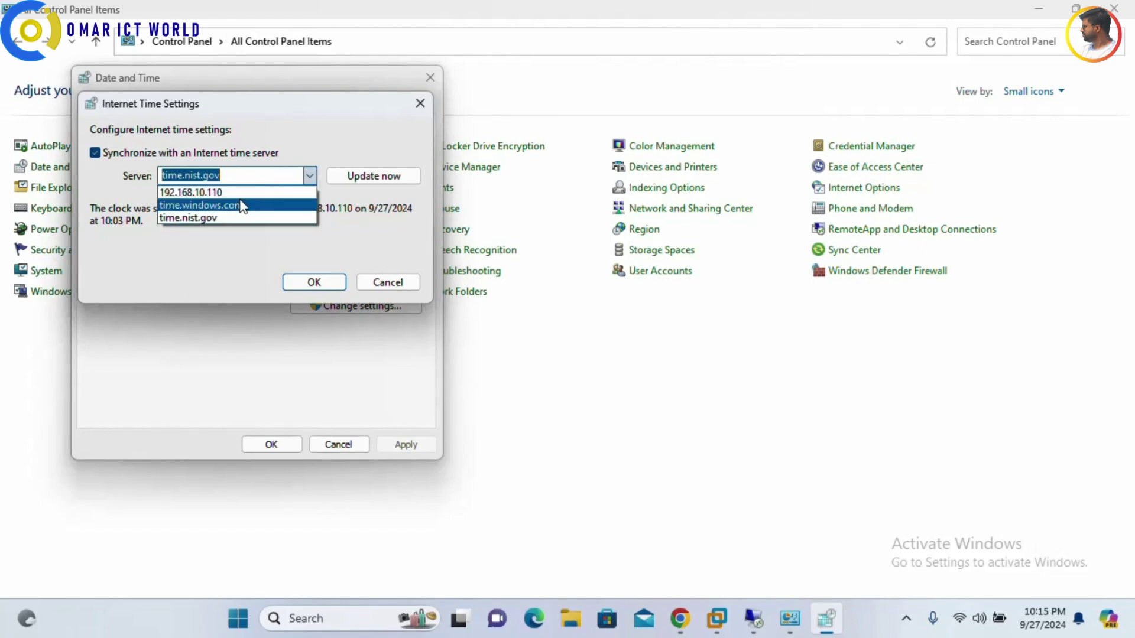
pyautogui.click(246, 193)
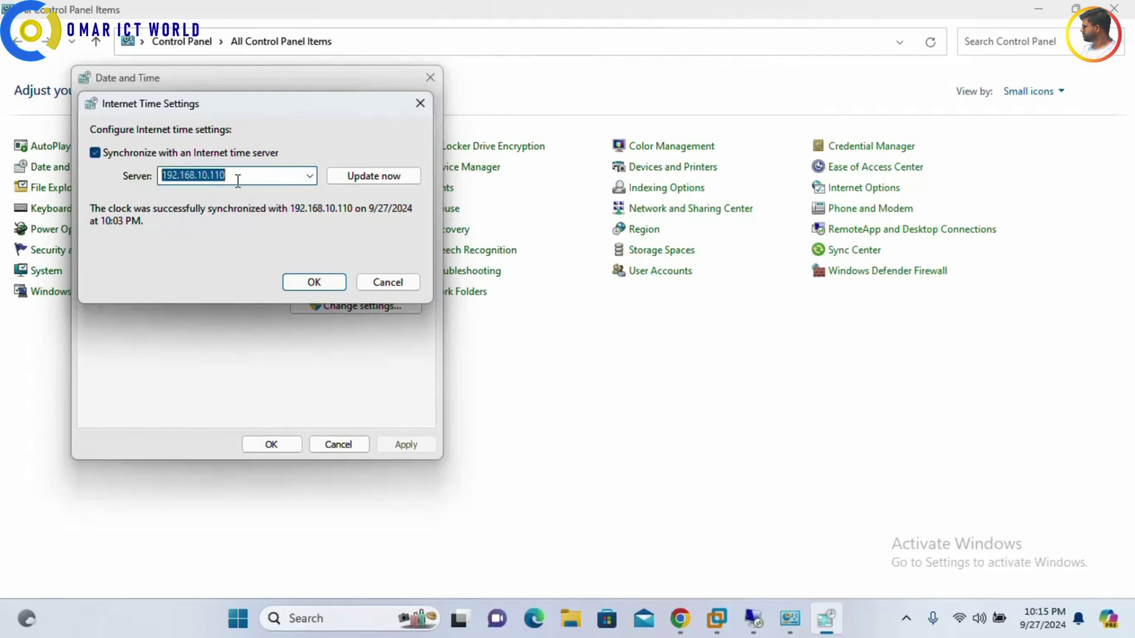
pyautogui.click(239, 179)
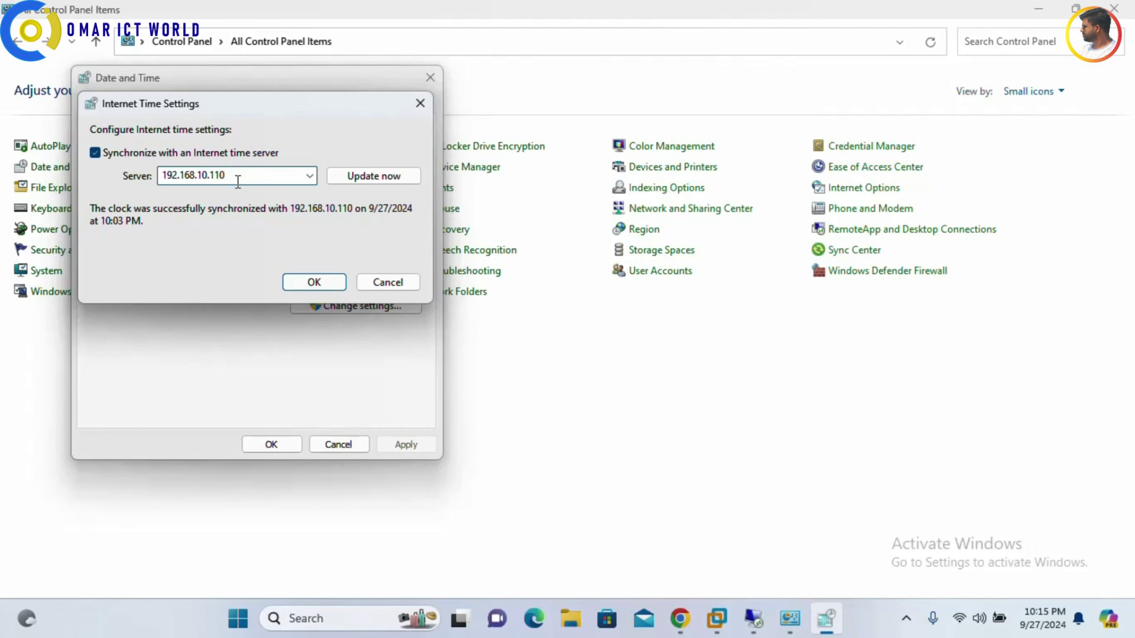
pyautogui.moveTo(235, 177); pyautogui.dragTo(165, 178)
pyautogui.click(234, 176)
pyautogui.click(374, 177)
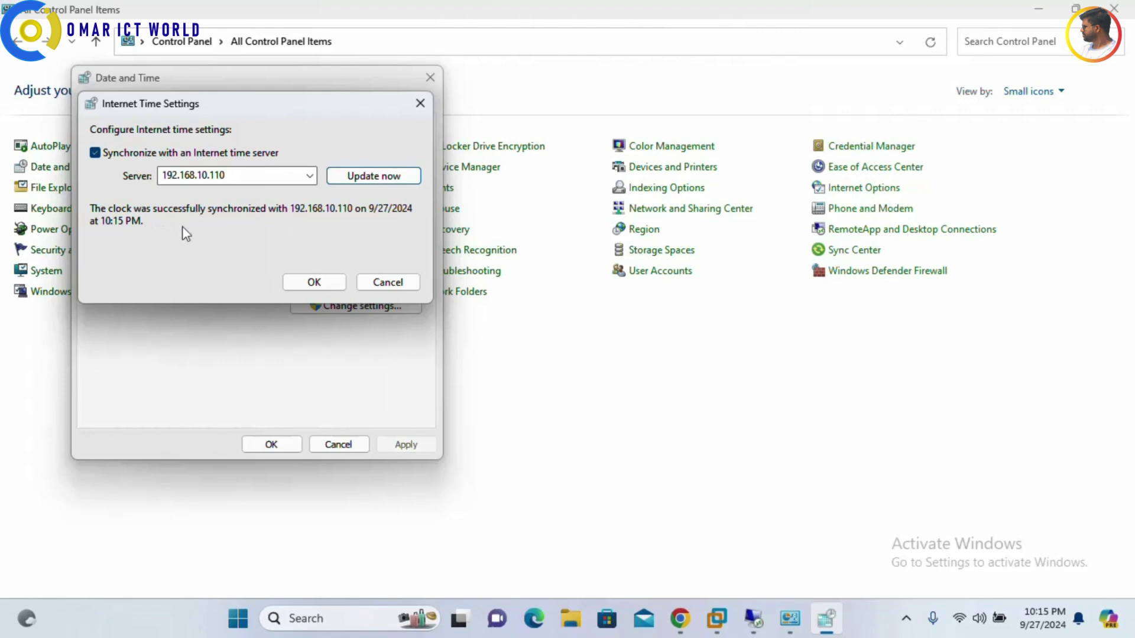
pyautogui.click(297, 283)
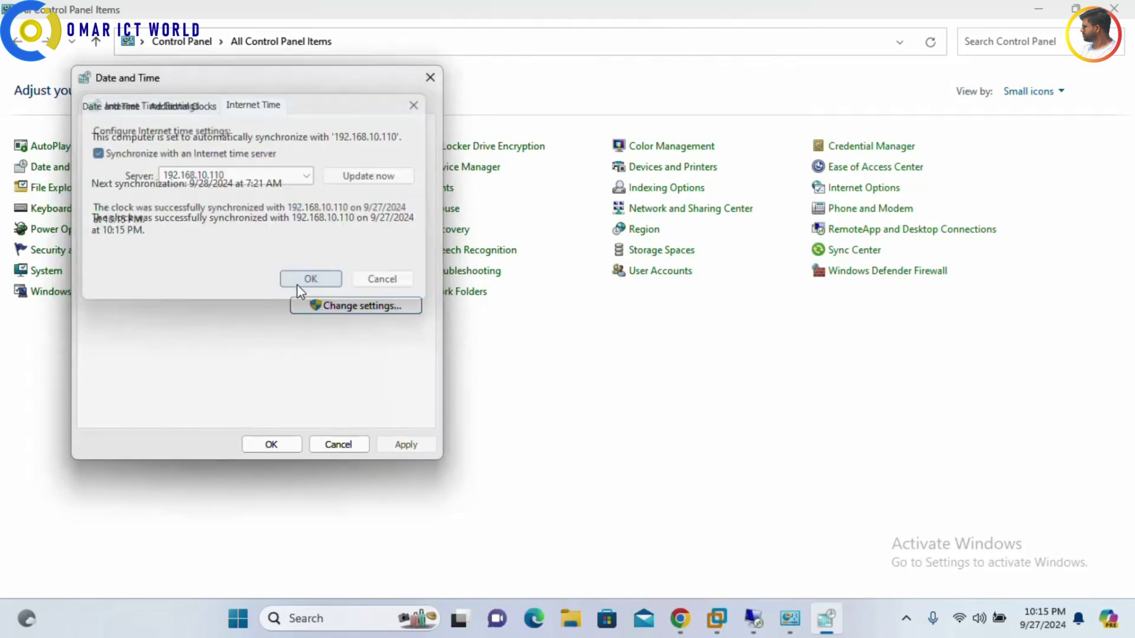
pyautogui.click(271, 445)
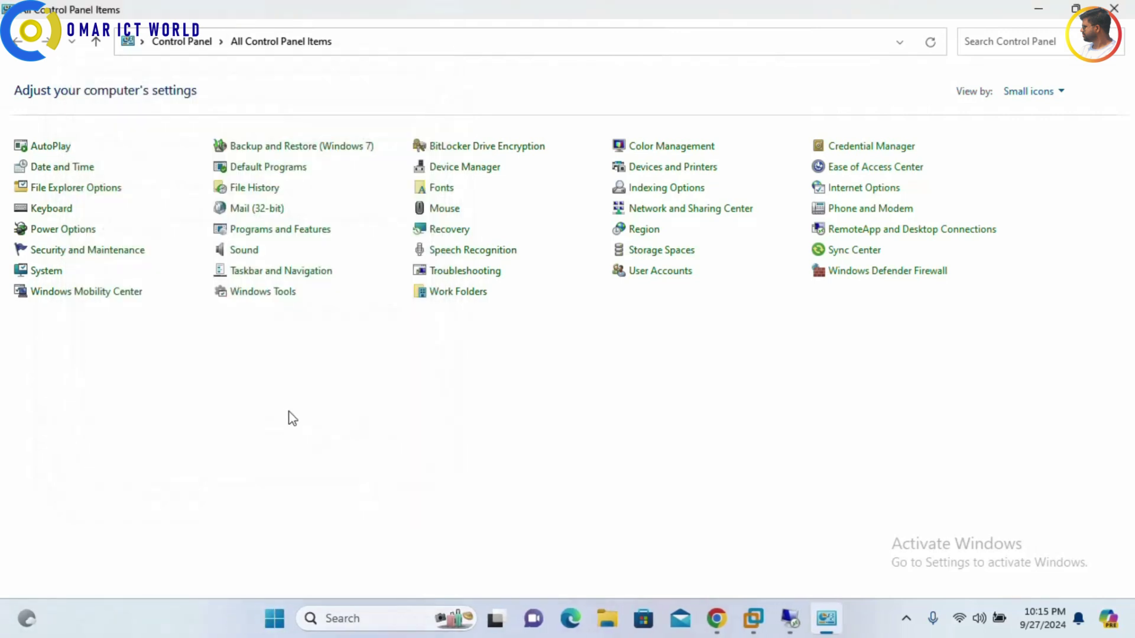